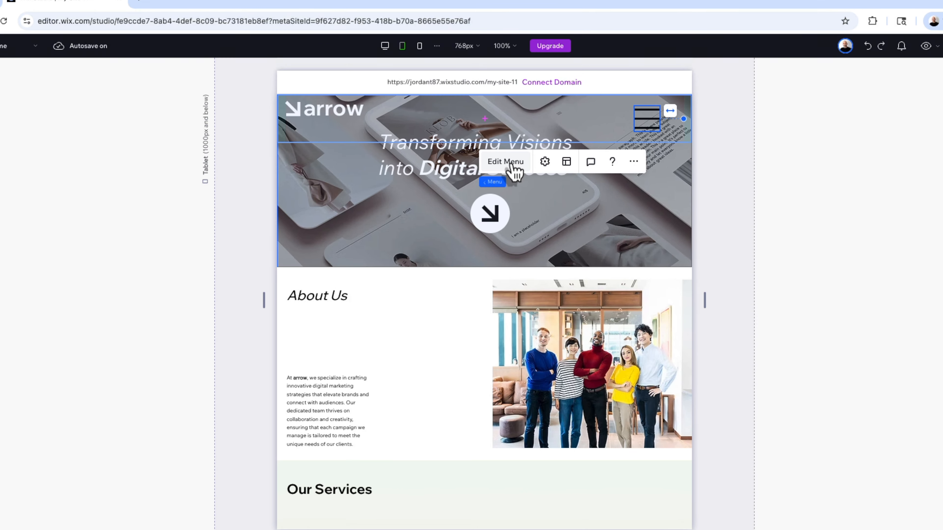
- Edit the hamburger menu and set its menu items' regular-state text color to black (#000000)
left_click(514, 171)
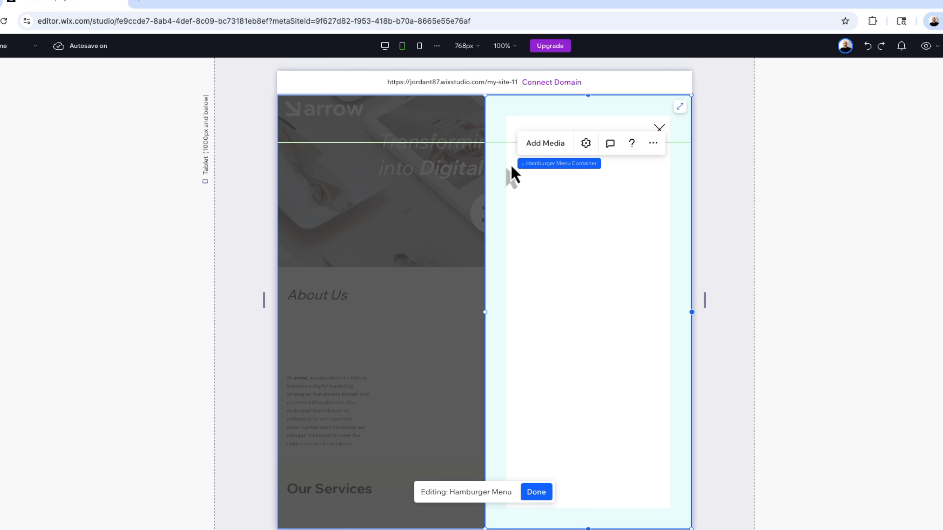
left_click(539, 183)
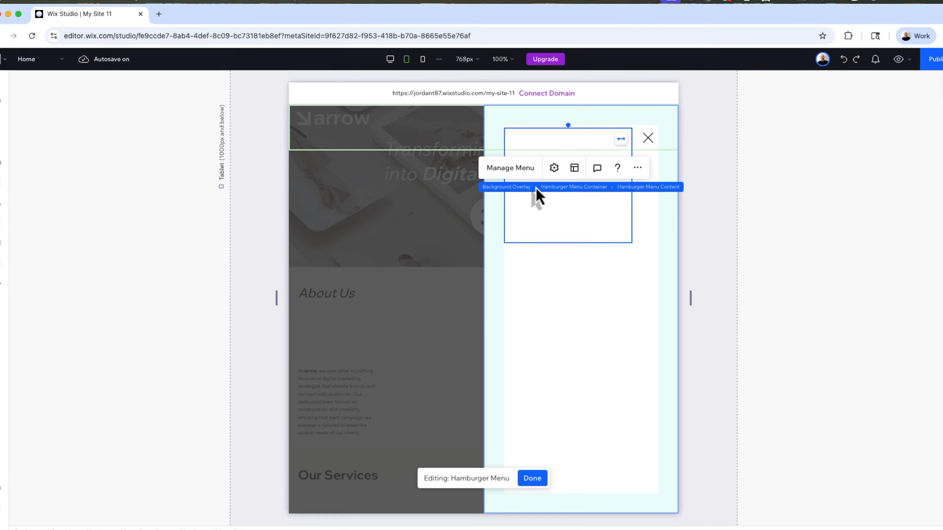
left_click(935, 96)
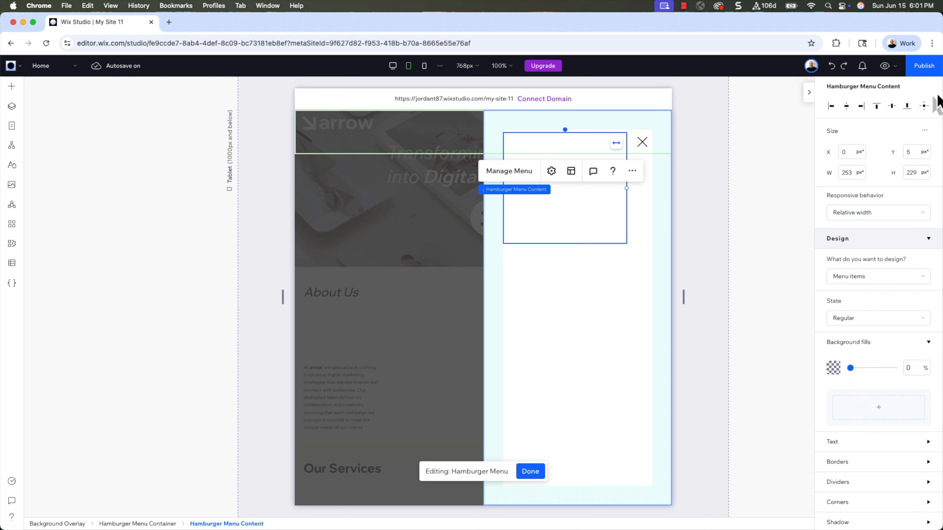
scroll(880, 301, "down", 5)
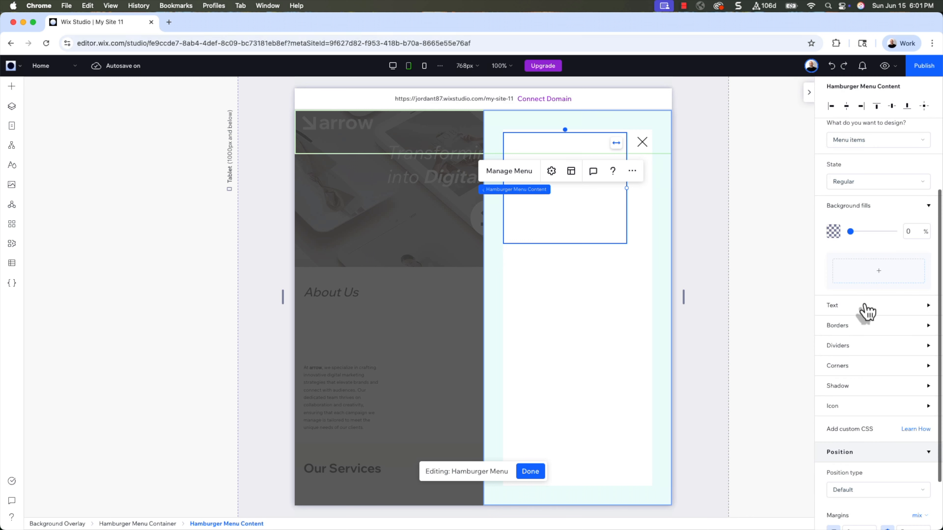
left_click(861, 310)
scroll(857, 316, "down", 1)
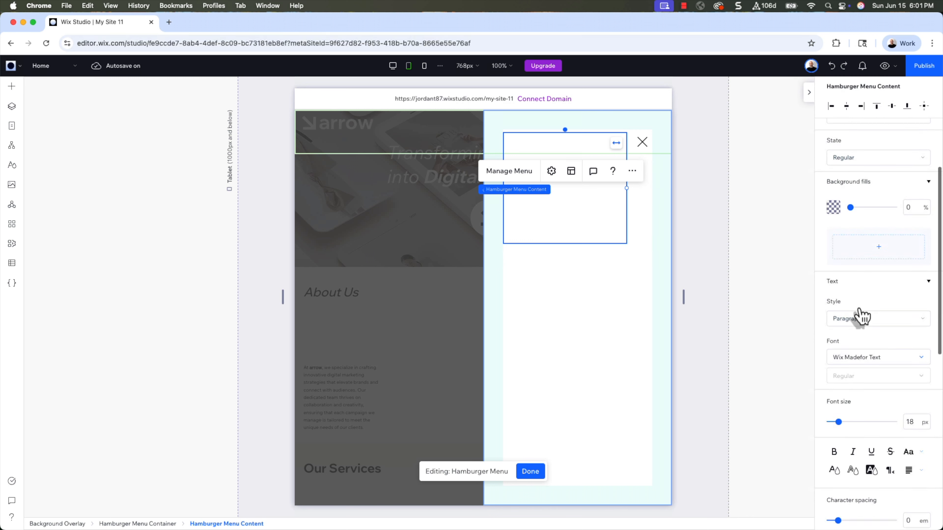
left_click(835, 471)
left_click(914, 426)
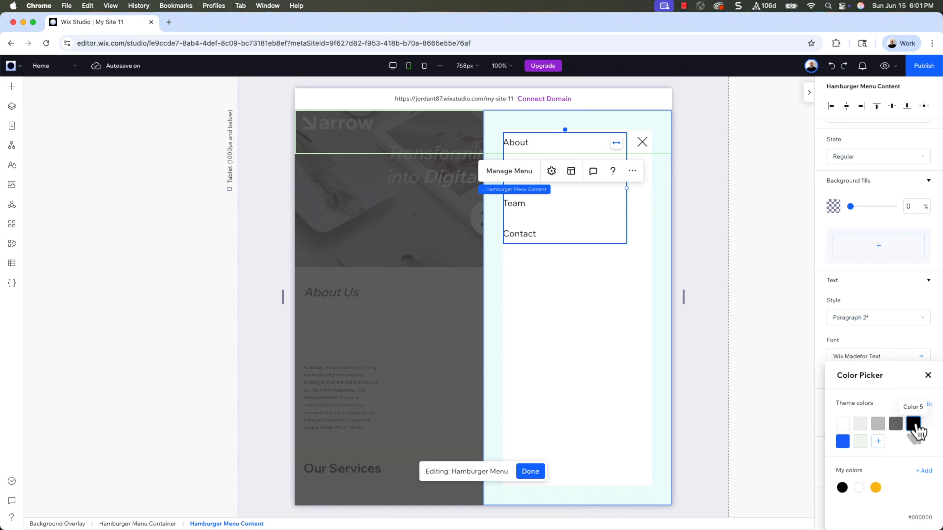
left_click(928, 375)
- Set the hamburger menu items' hover-state text color to black (#000000)
left_click(854, 156)
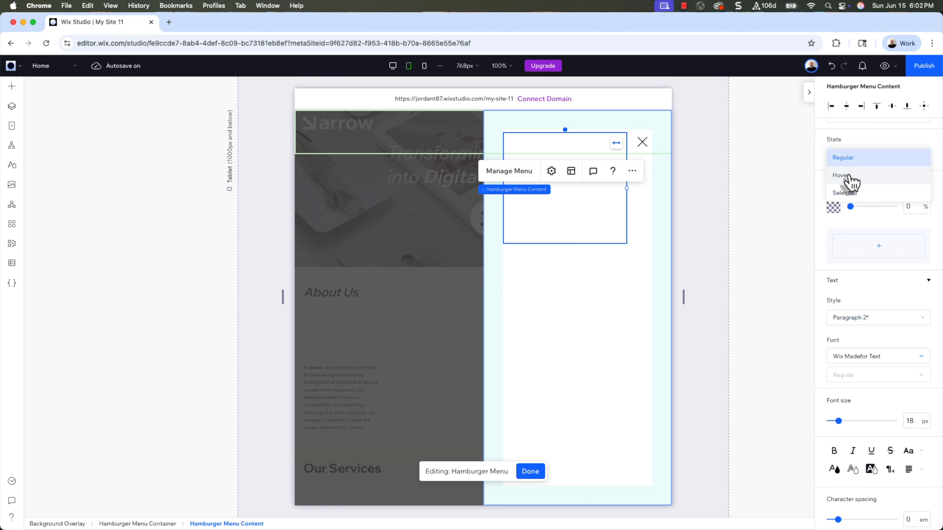
left_click(850, 184)
left_click(871, 305)
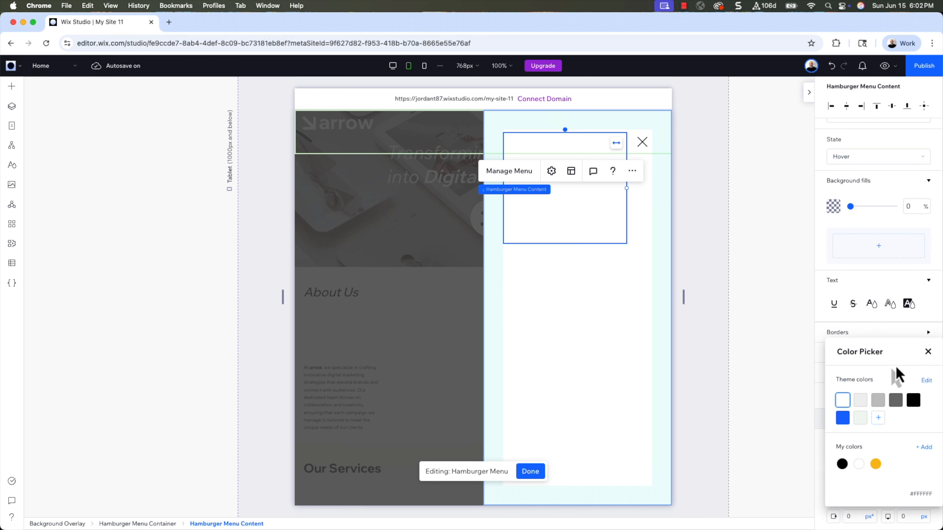
left_click(914, 401)
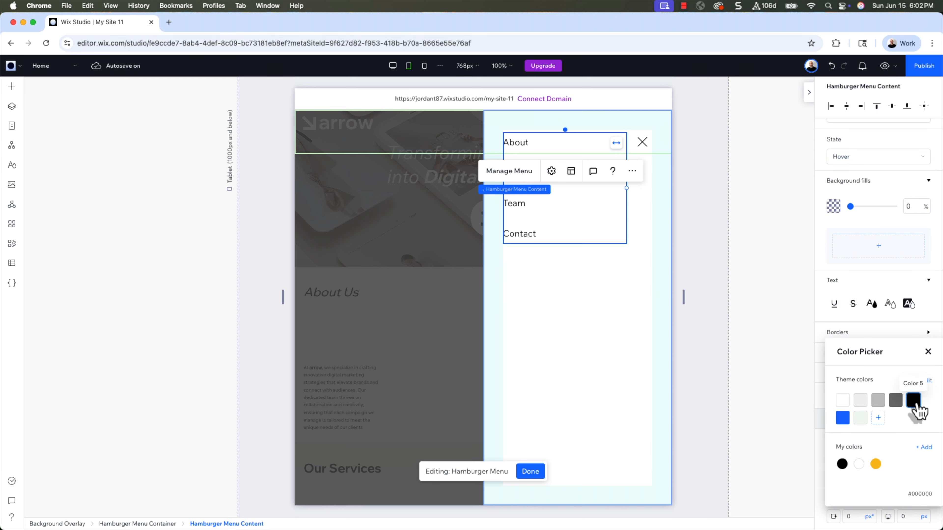
- Set the menu items' selected-state text color to black (#000000) and finish editing the hamburger menu
left_click(861, 164)
left_click(861, 161)
left_click(853, 178)
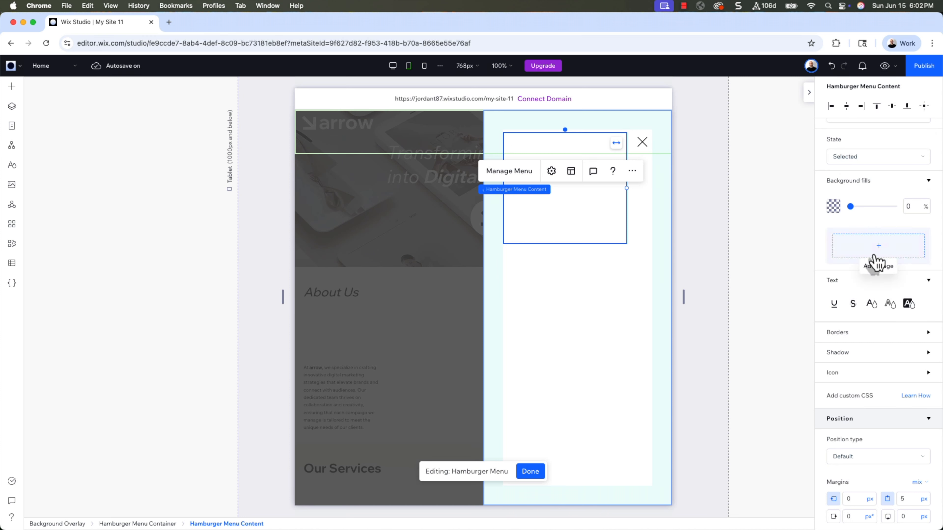
left_click(872, 304)
left_click(914, 399)
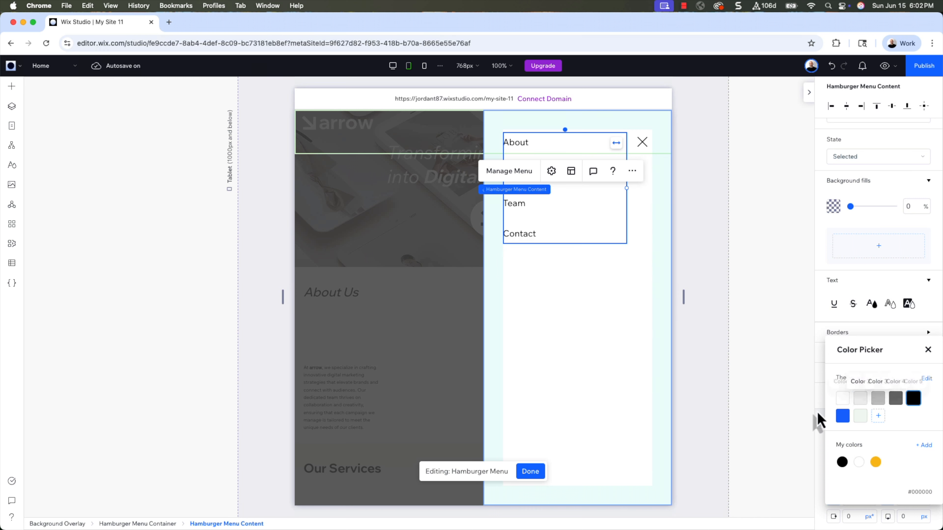
left_click(532, 472)
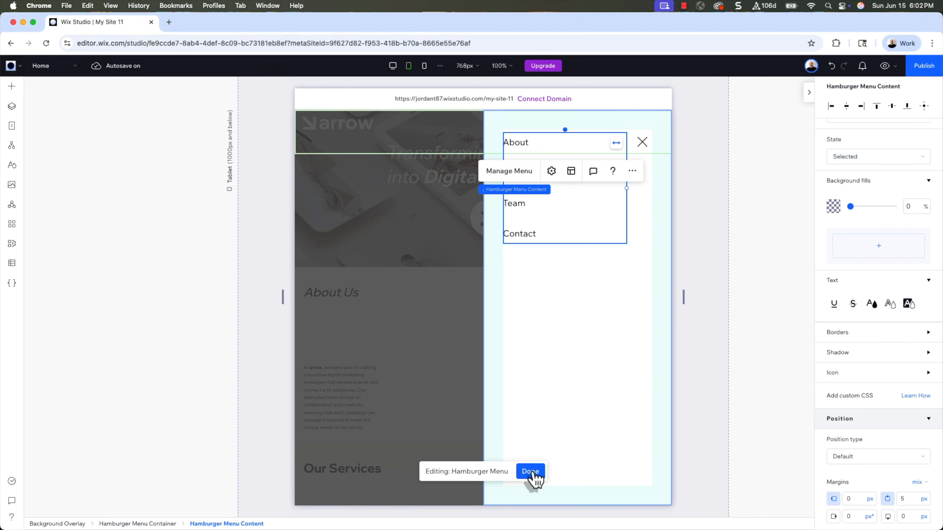
left_click(530, 472)
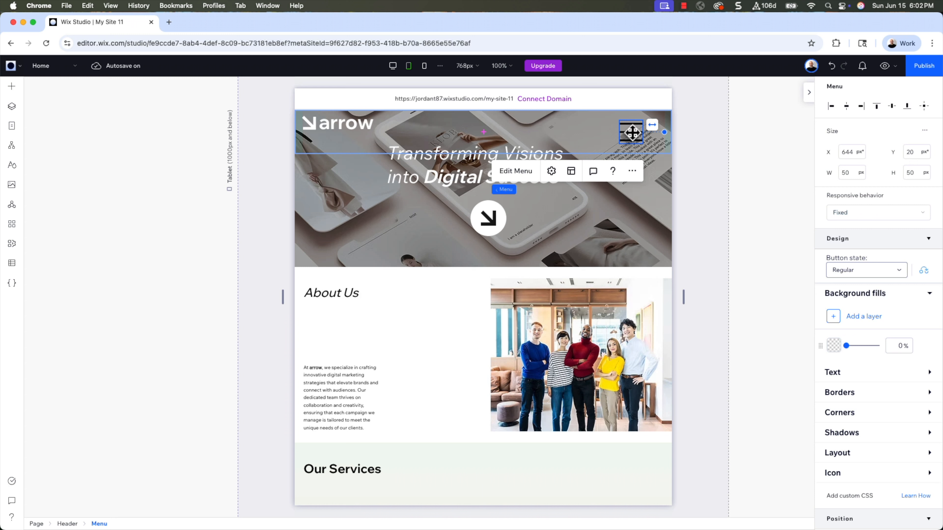
- Make the header's hamburger menu icon white and set its size to 28 px
scroll(873, 152, "down", 4)
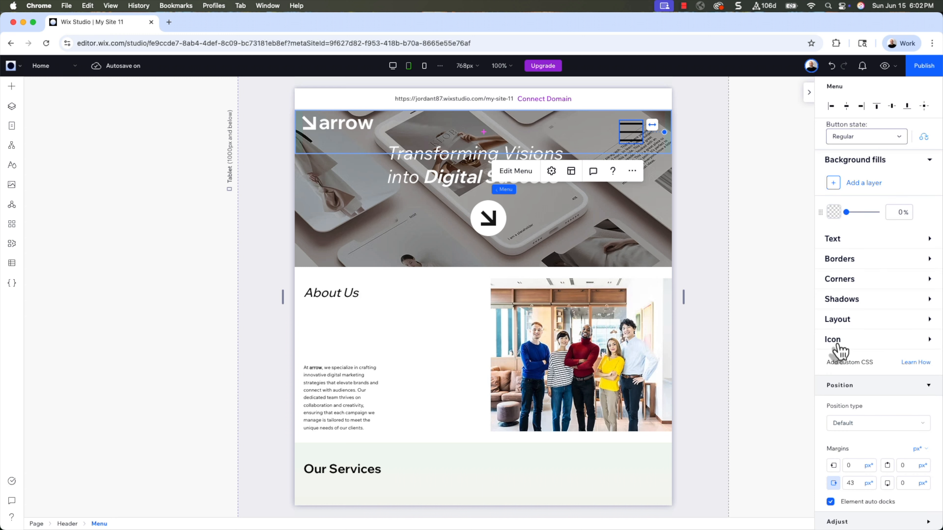
left_click(840, 349)
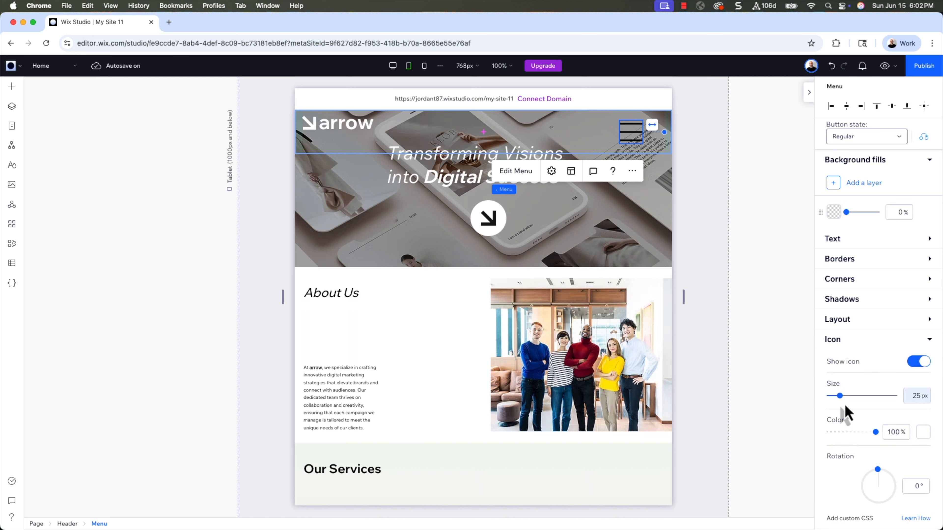
left_click(923, 432)
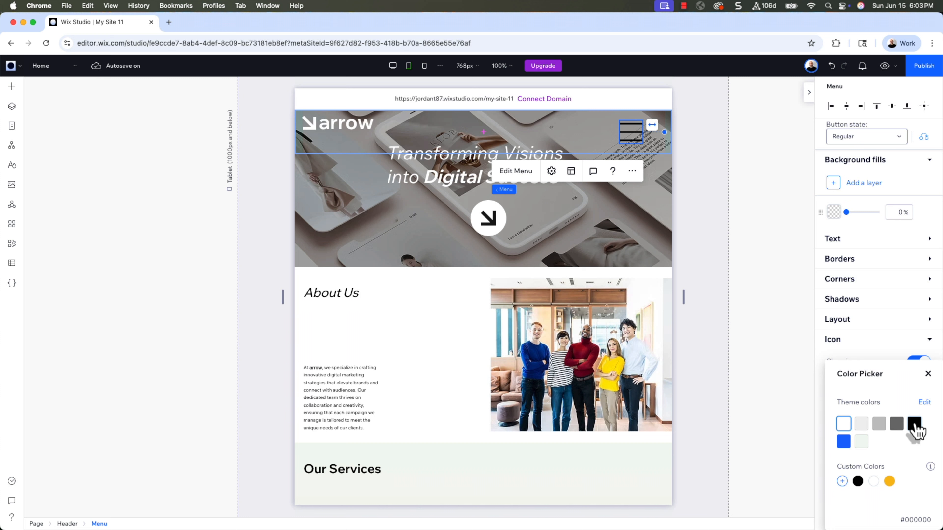
left_click(843, 424)
left_click(833, 395)
left_click_drag(833, 396, 846, 399)
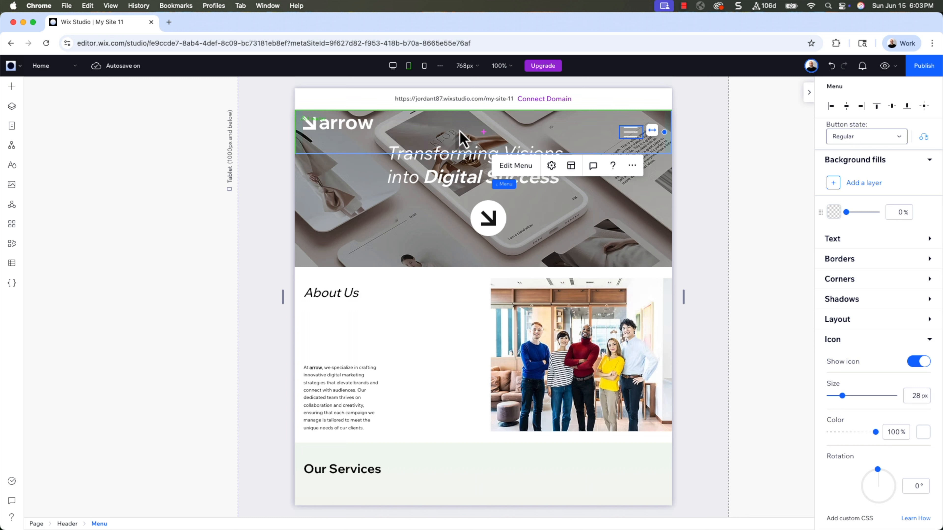
- Reduce the tablet header's height and set the arrow logo text's responsive behavior to Scale proportionally
left_click(461, 138)
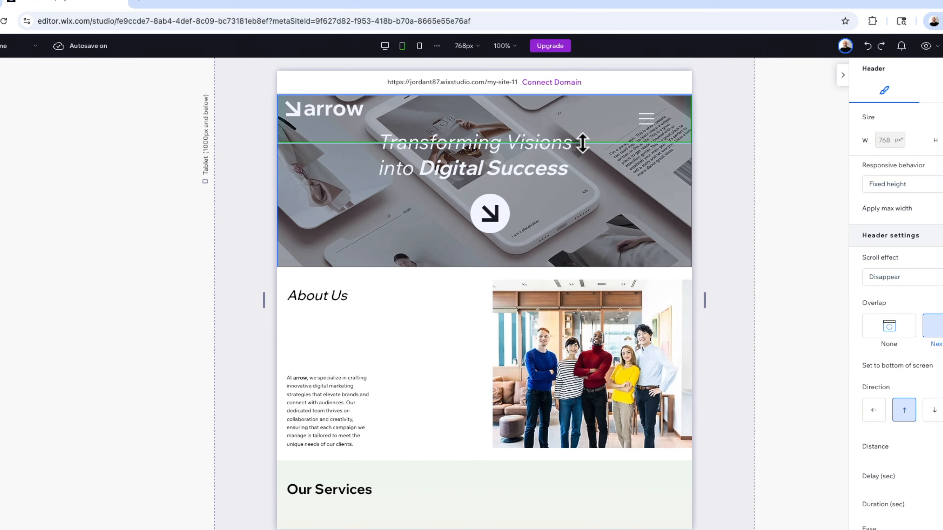
left_click_drag(583, 150, 582, 128)
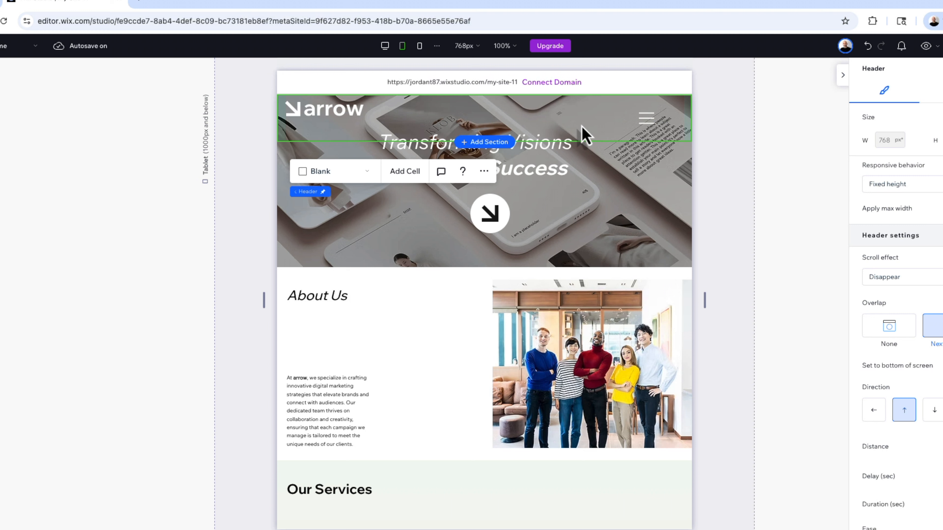
left_click(316, 112)
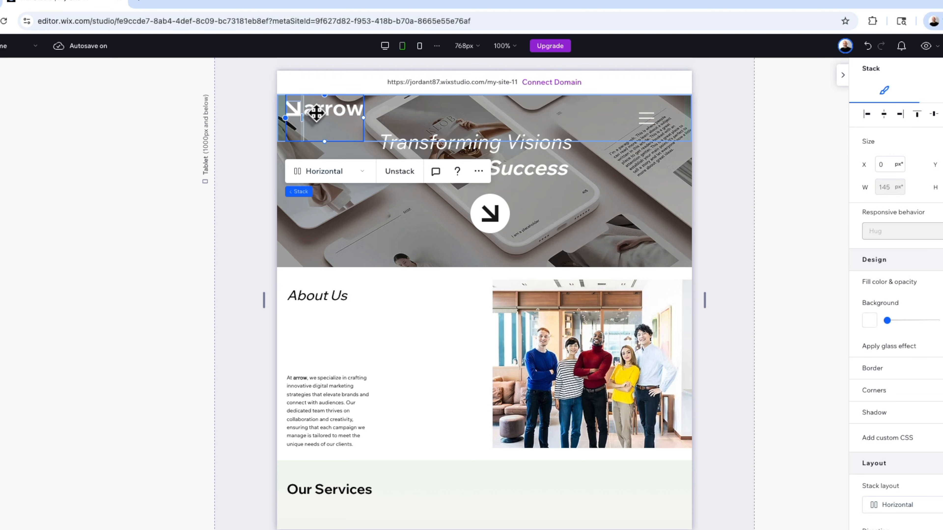
left_click(317, 113)
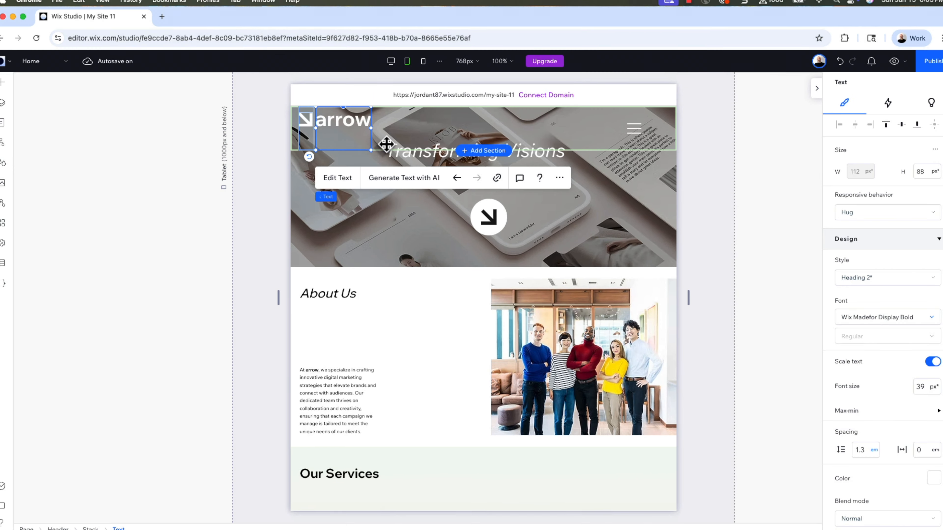
left_click(885, 211)
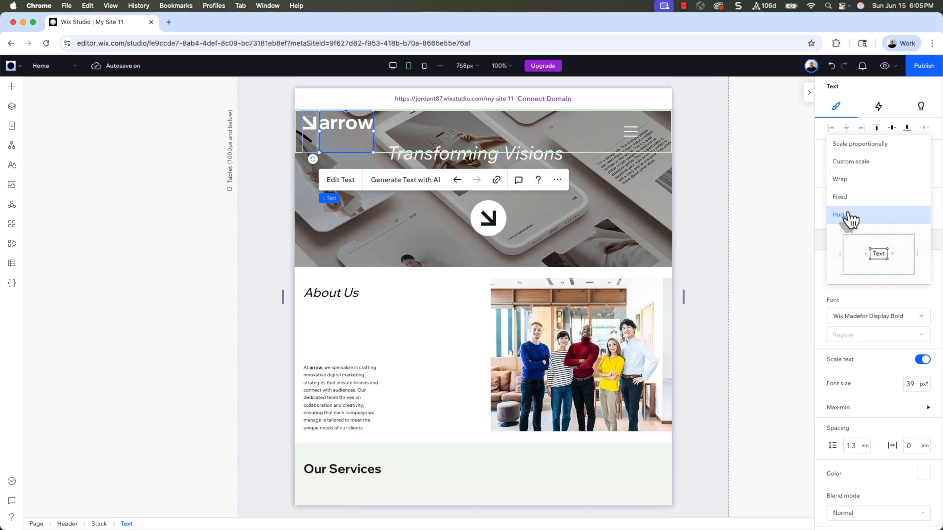
left_click(854, 147)
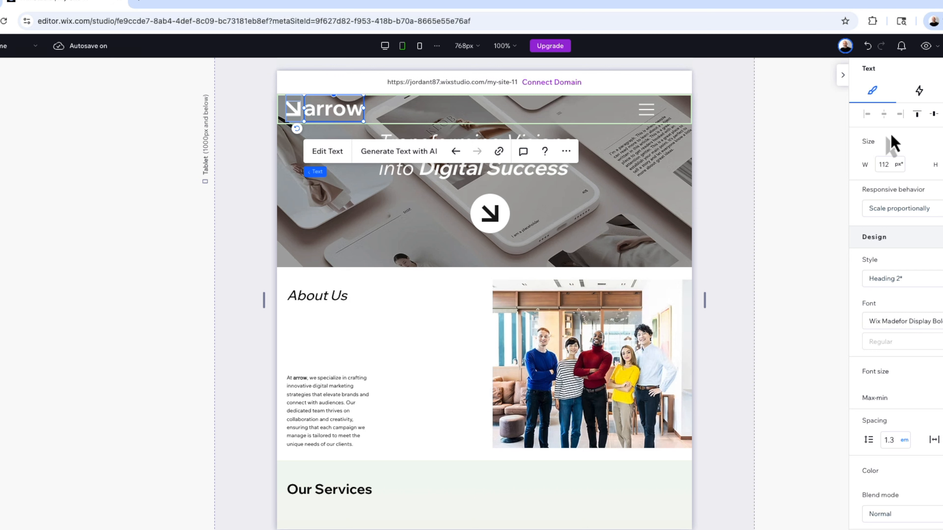
- Check the header at the desktop breakpoint, then return to the tablet breakpoint
left_click(386, 47)
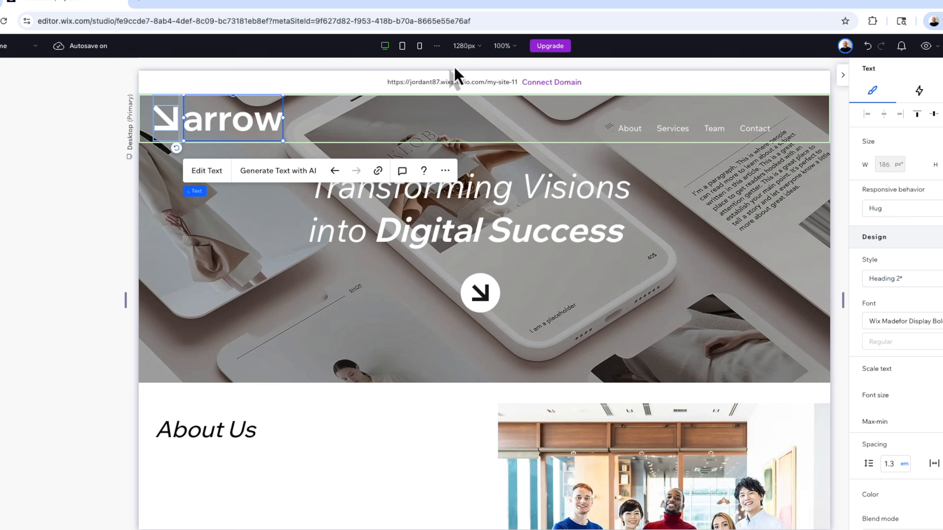
left_click(402, 45)
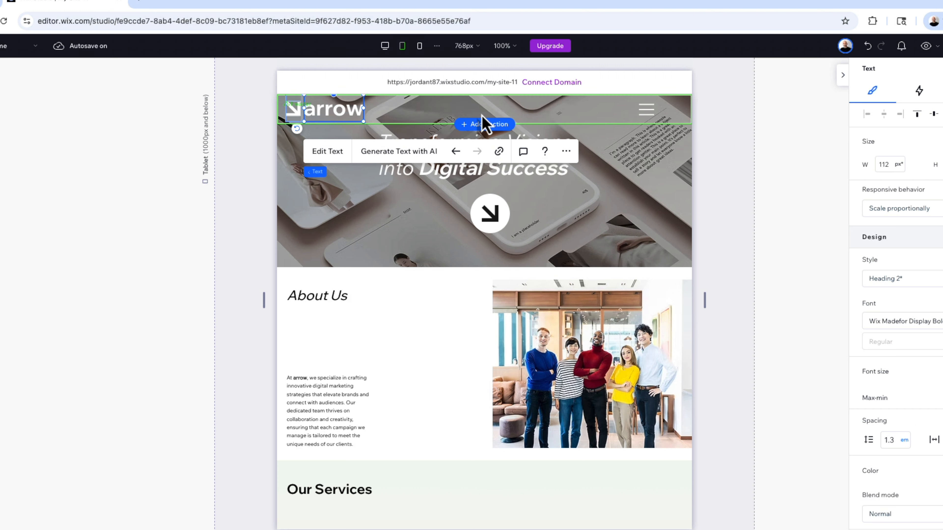
- Shrink the hero section's round arrow button to about 51 px wide and set its icon size to 28 px
left_click(483, 214)
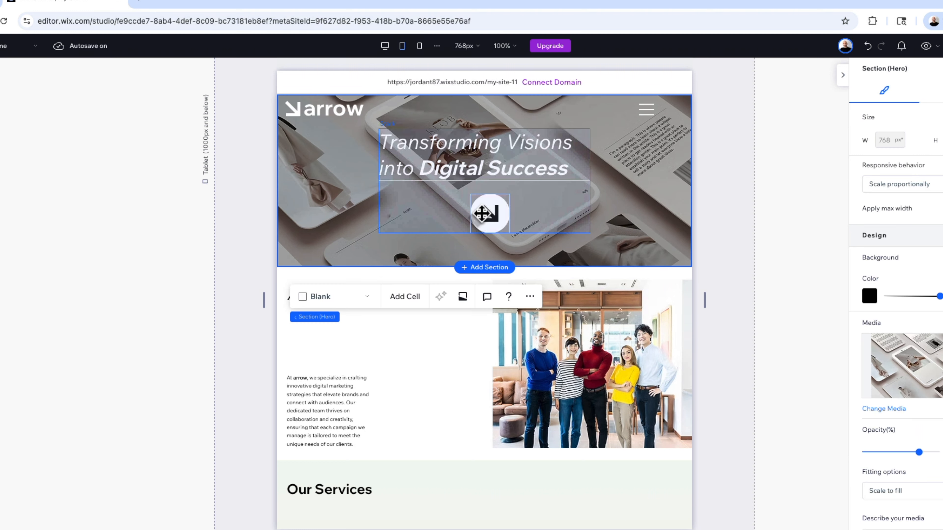
left_click(483, 214)
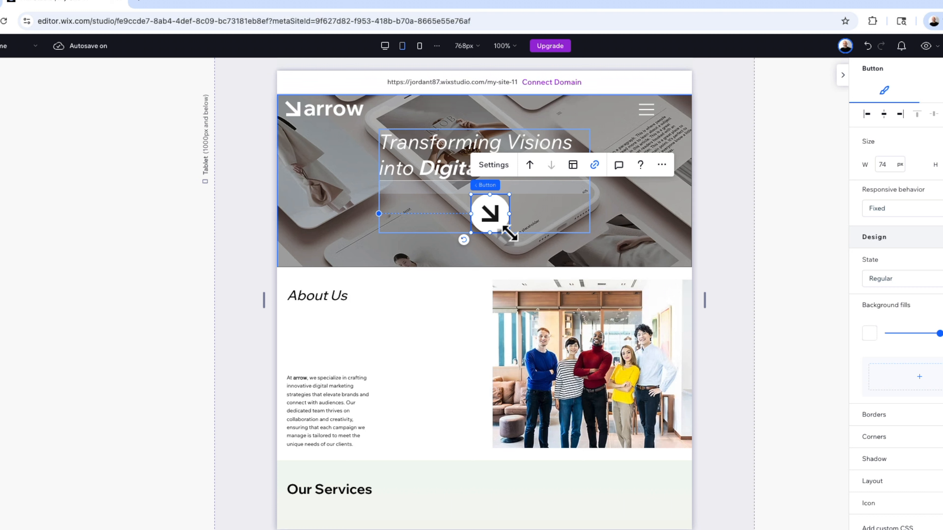
left_click_drag(509, 233, 494, 218)
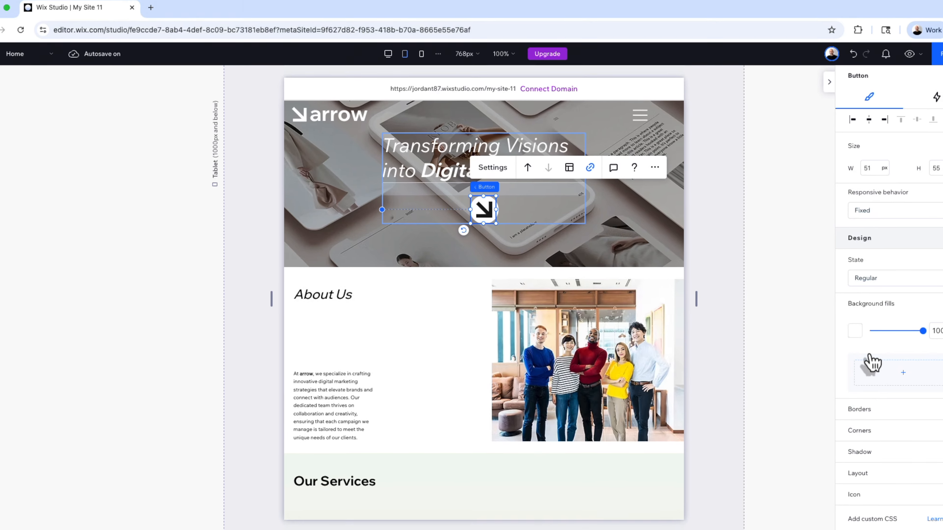
scroll(886, 364, "down", 3)
left_click(835, 389)
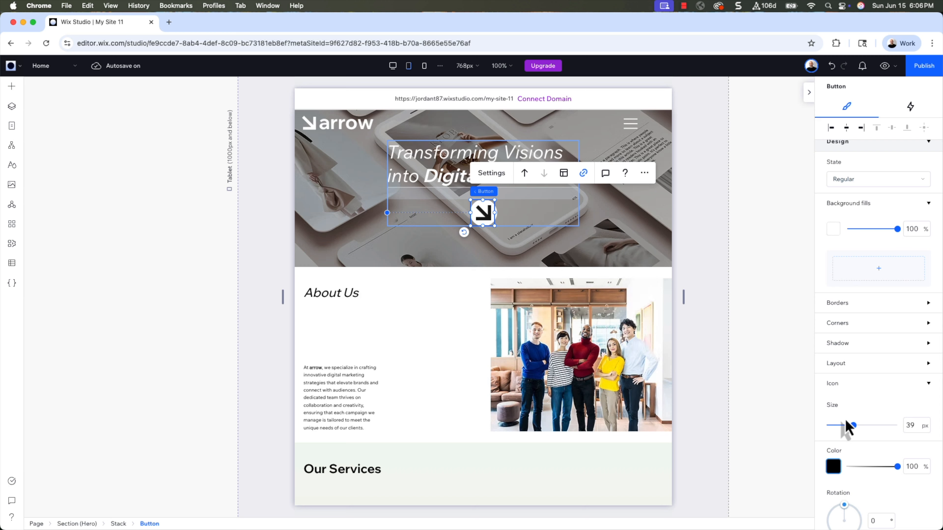
left_click_drag(853, 425, 845, 427)
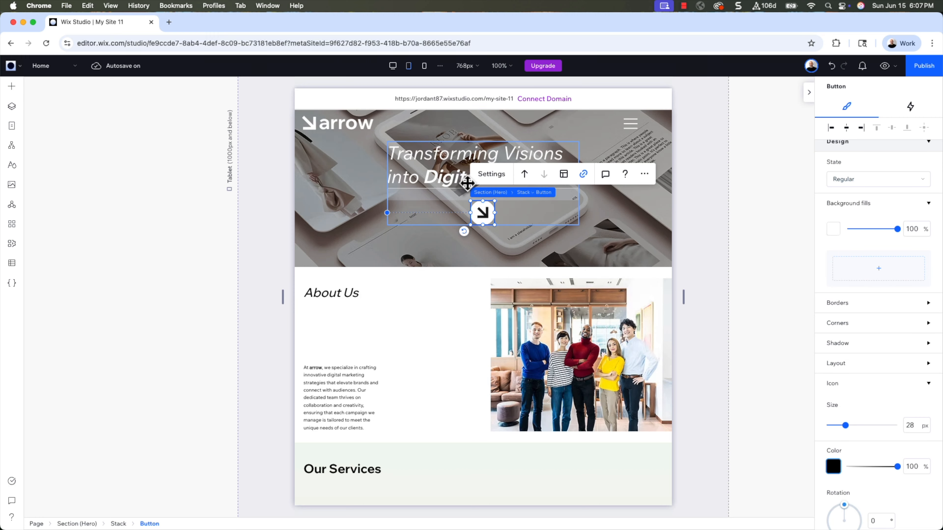
- Align the hero arrow button to the right of its stack on tablet and to the left on desktop
left_click(861, 129)
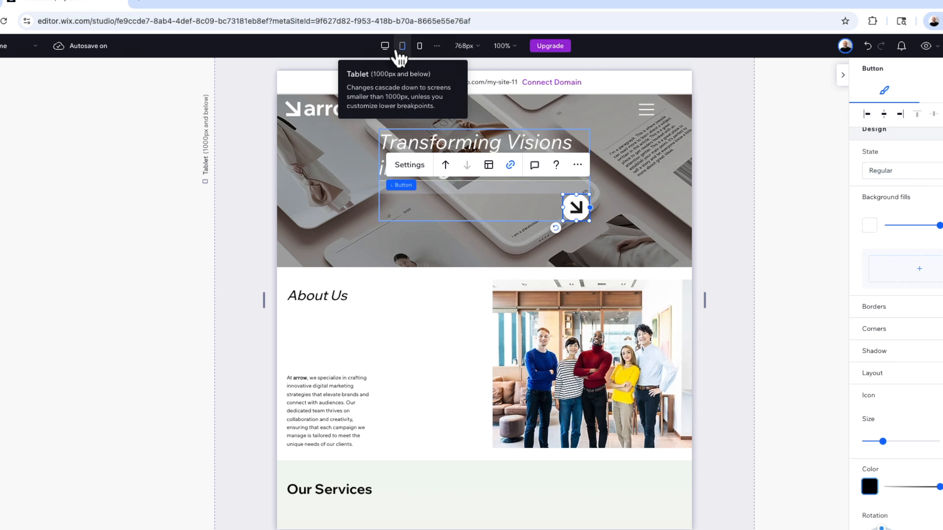
left_click(387, 47)
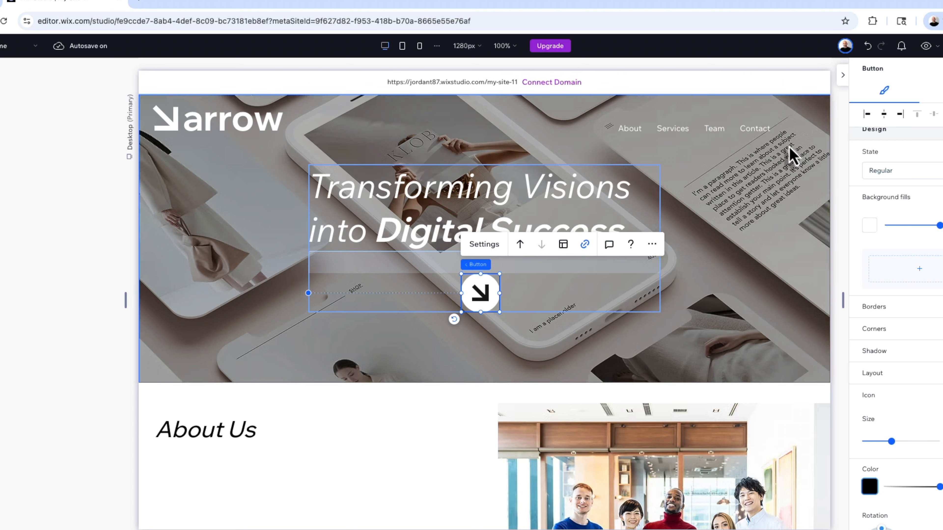
left_click(867, 114)
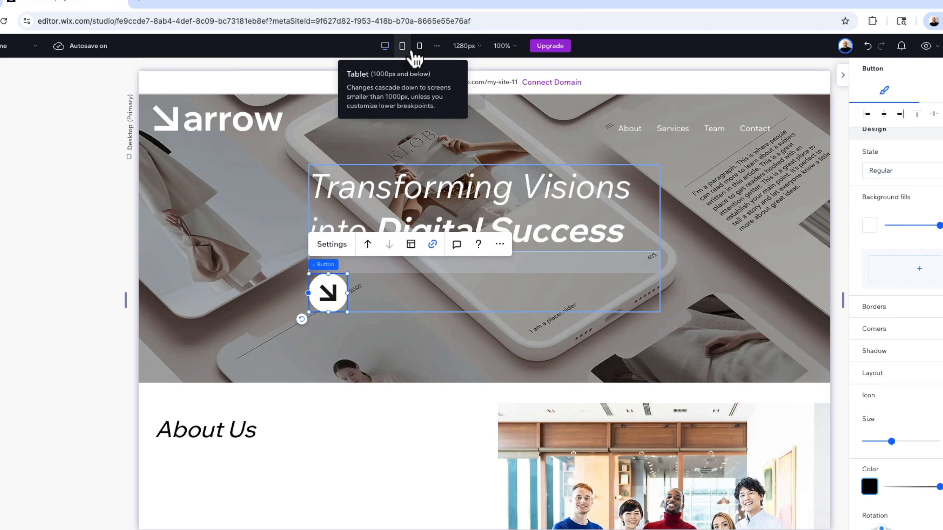
- On the tablet breakpoint, remove all overrides from the hero section's arrow button through its entry in the layers list
left_click(402, 49)
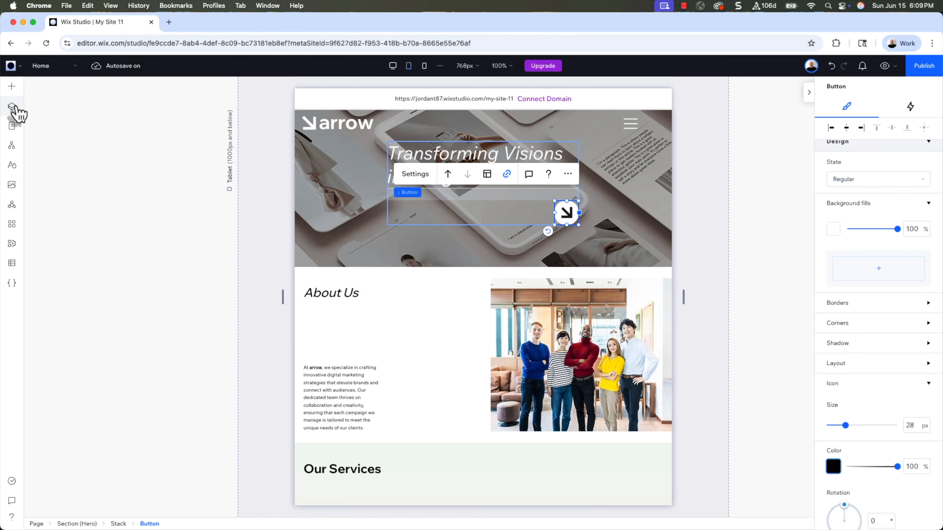
left_click(12, 107)
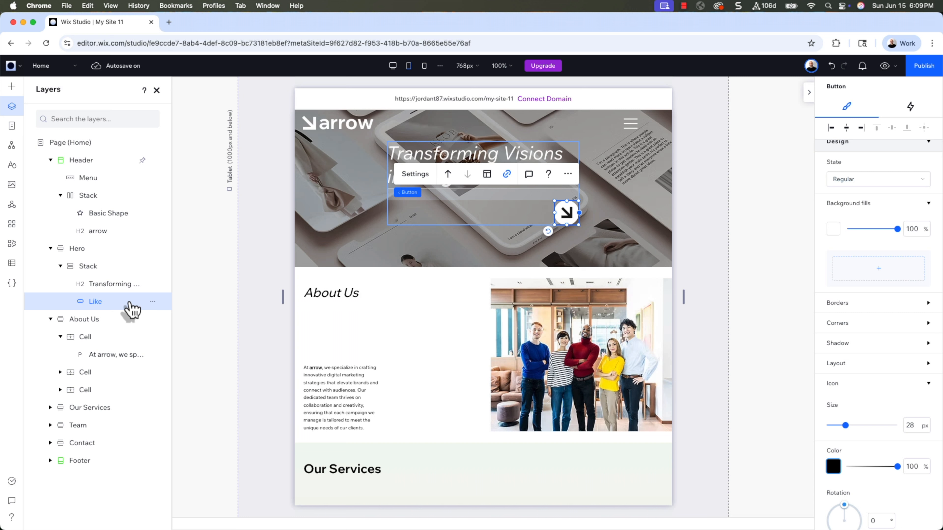
left_click(152, 302)
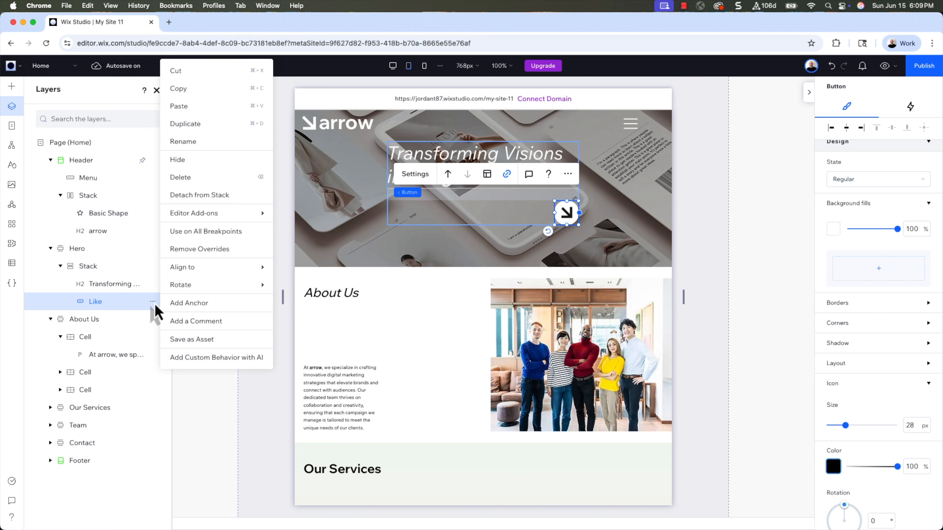
left_click(192, 250)
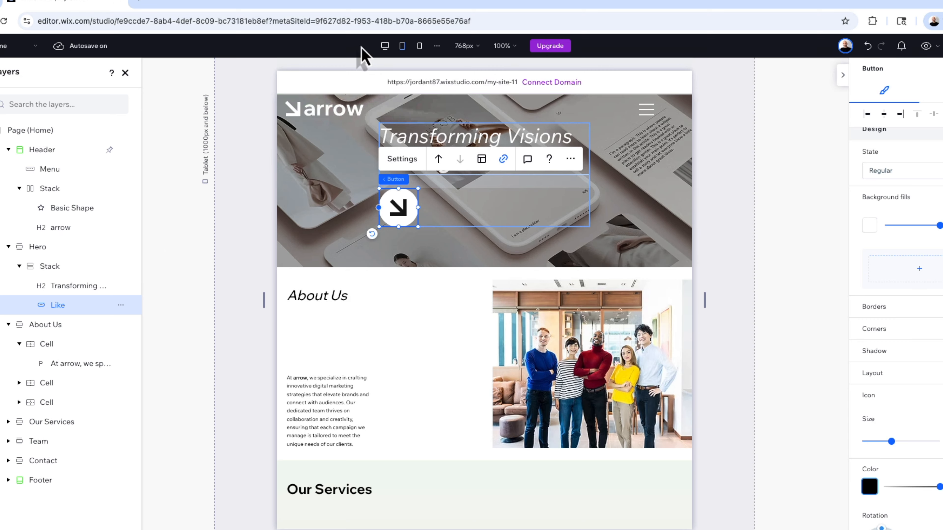
- Center the hero arrow button horizontally in its stack on the desktop breakpoint and return to tablet
left_click(386, 48)
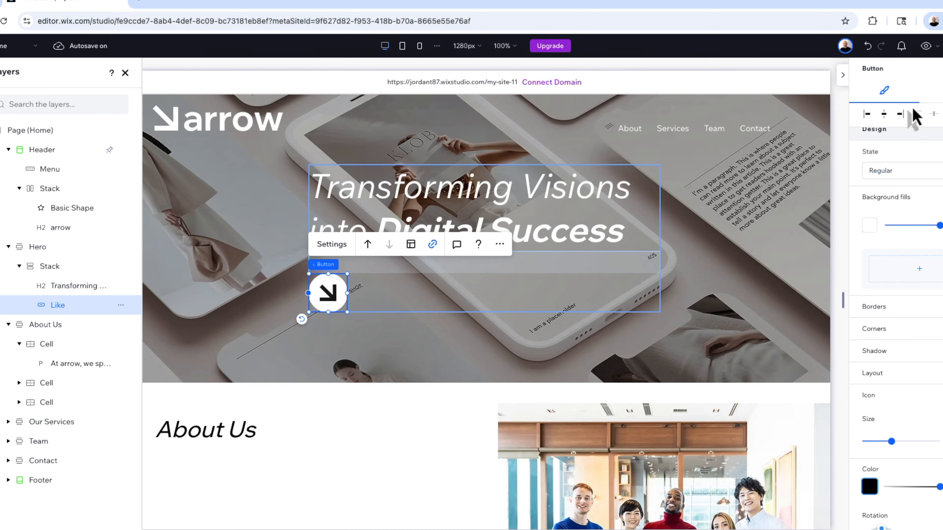
left_click(886, 116)
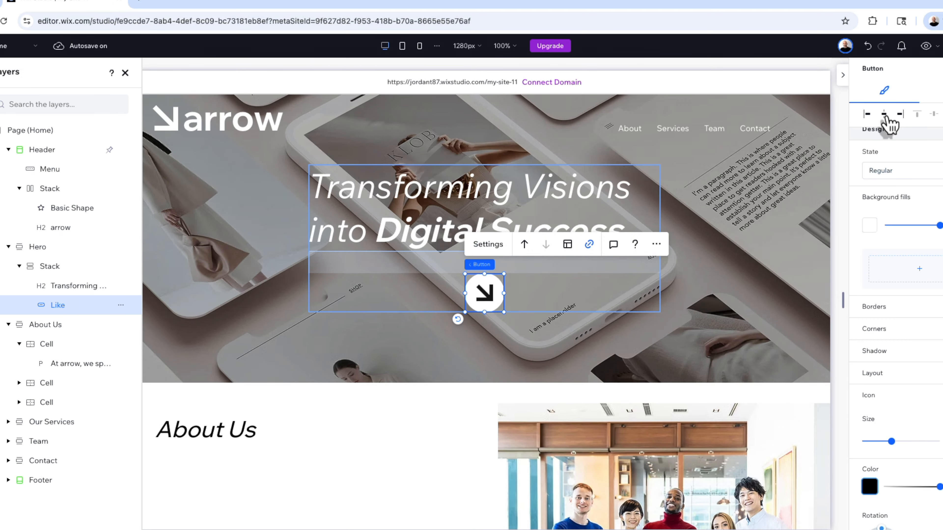
left_click(401, 49)
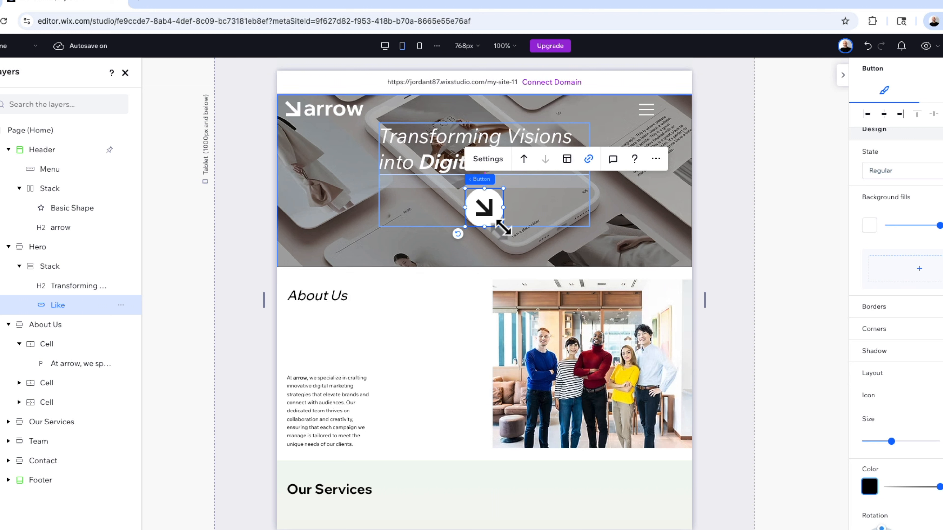
- Shrink the hero arrow button on tablet to about 51 px wide and reduce its icon size to match
left_click_drag(504, 226, 496, 215)
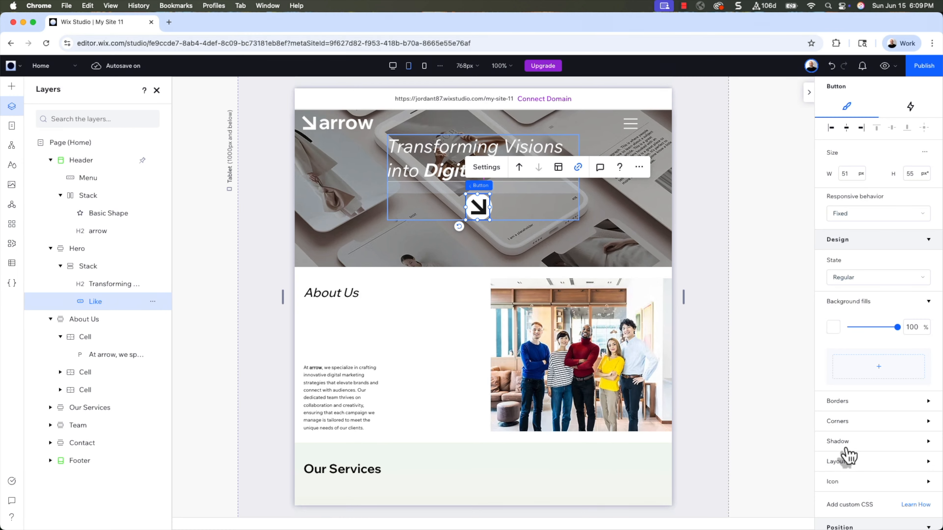
left_click(840, 483)
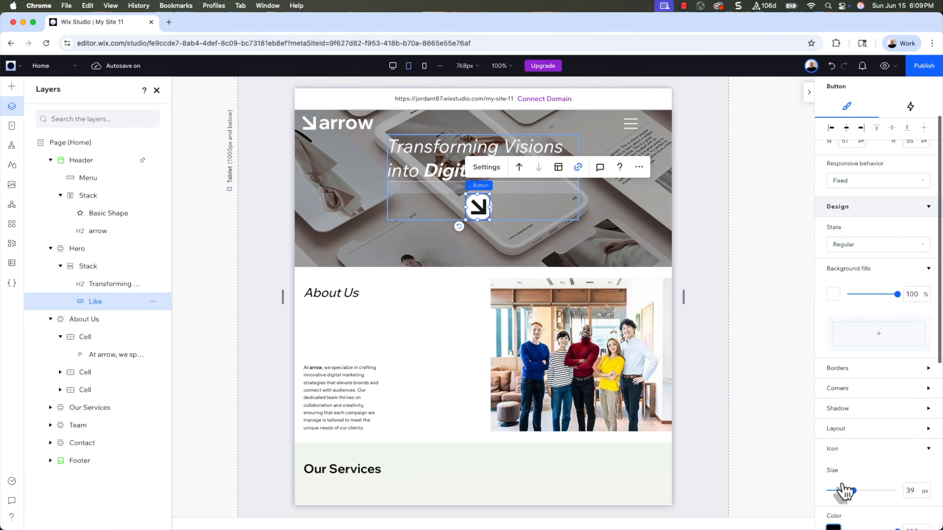
left_click_drag(853, 425, 842, 432)
- Set the About Us paragraph's minimum font size to 12 px on the desktop breakpoint and return to tablet
scroll(709, 412, "down", 5)
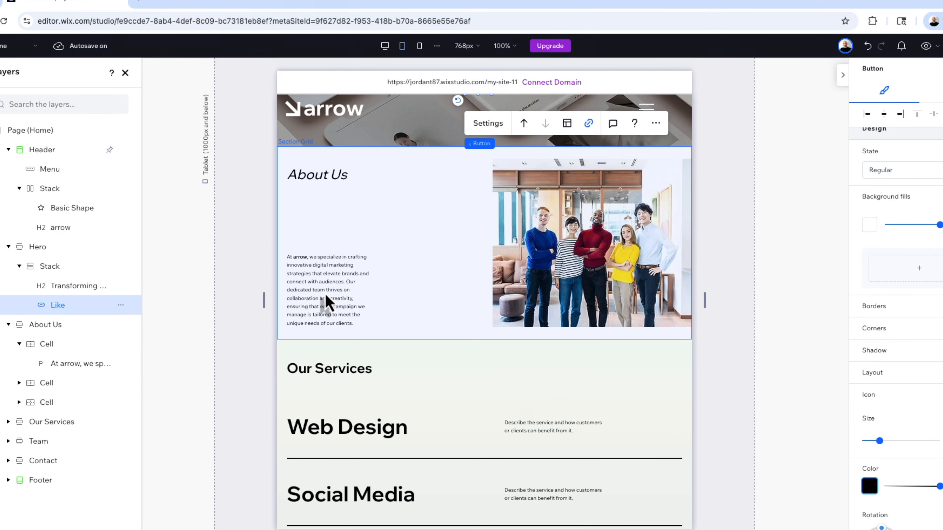
left_click(326, 300)
left_click(326, 301)
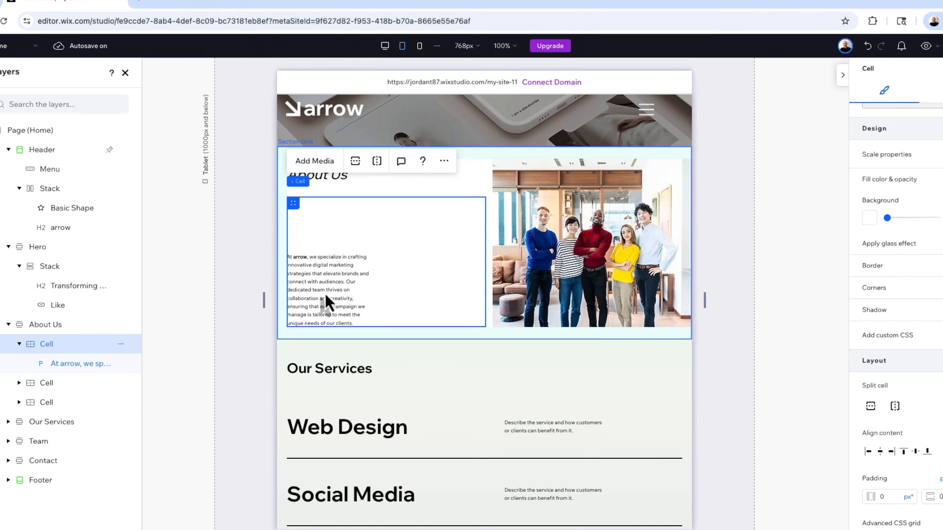
left_click(326, 300)
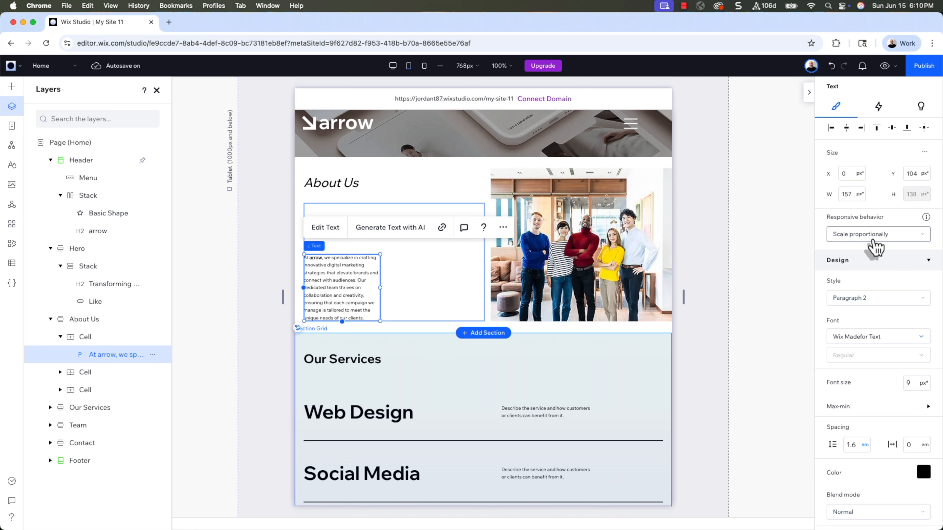
left_click(394, 66)
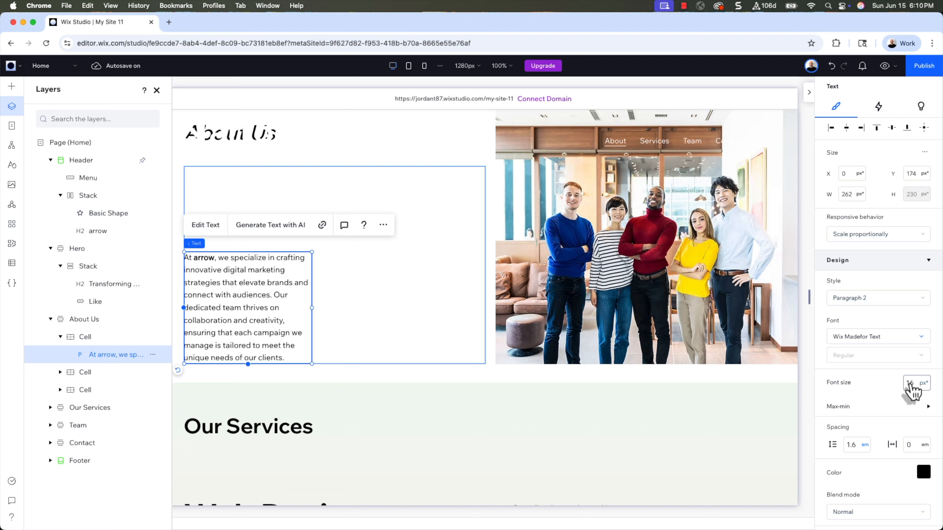
left_click(928, 407)
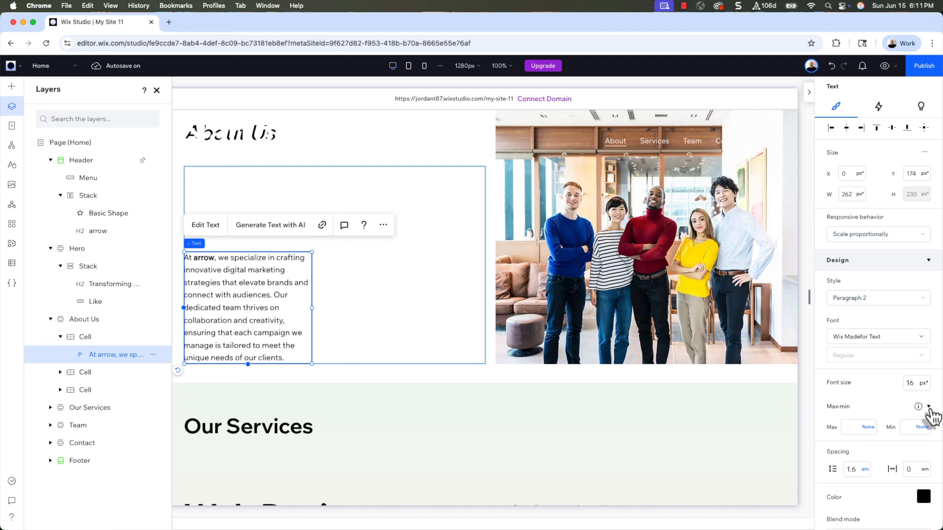
left_click(906, 426)
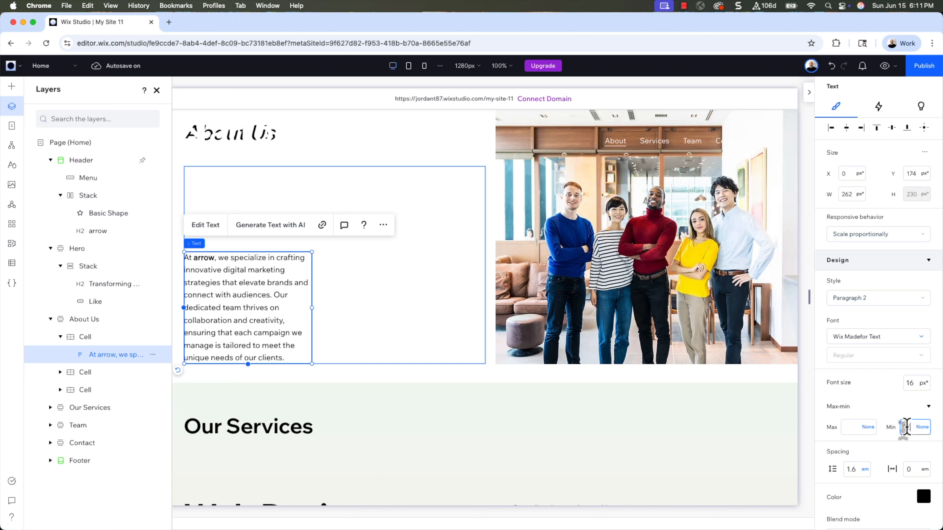
type("12")
left_click(412, 70)
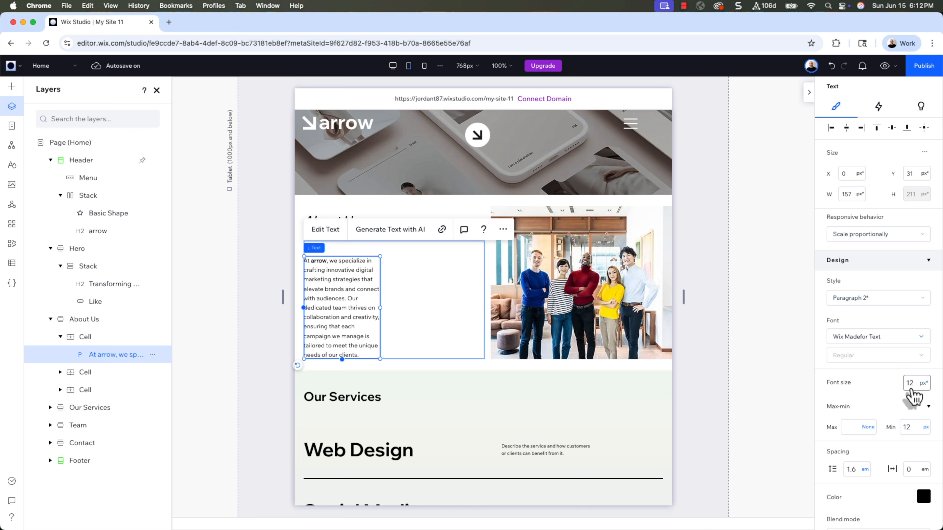
- Enlarge the Web Design service description text on tablet and widen its box to about 280 px, then review the page
scroll(680, 341, "down", 6)
left_click(680, 342)
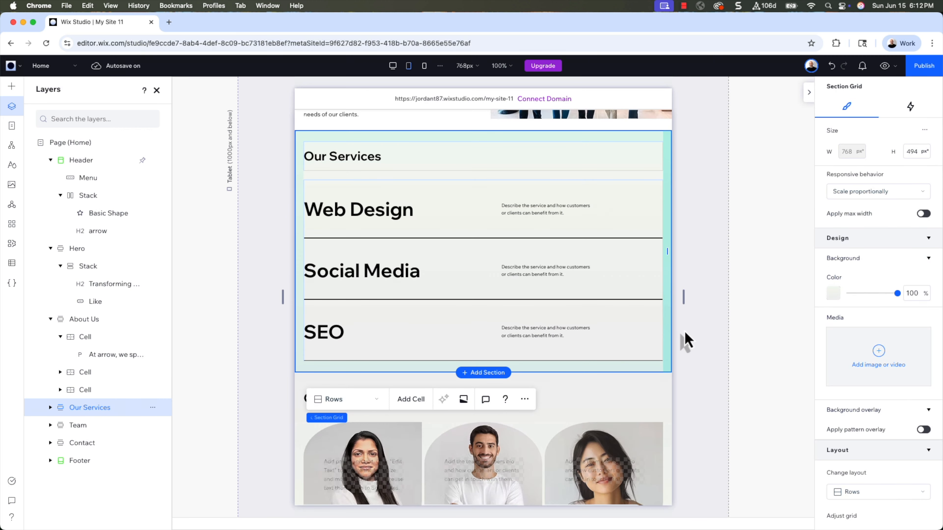
left_click(535, 217)
left_click(535, 216)
left_click(535, 216)
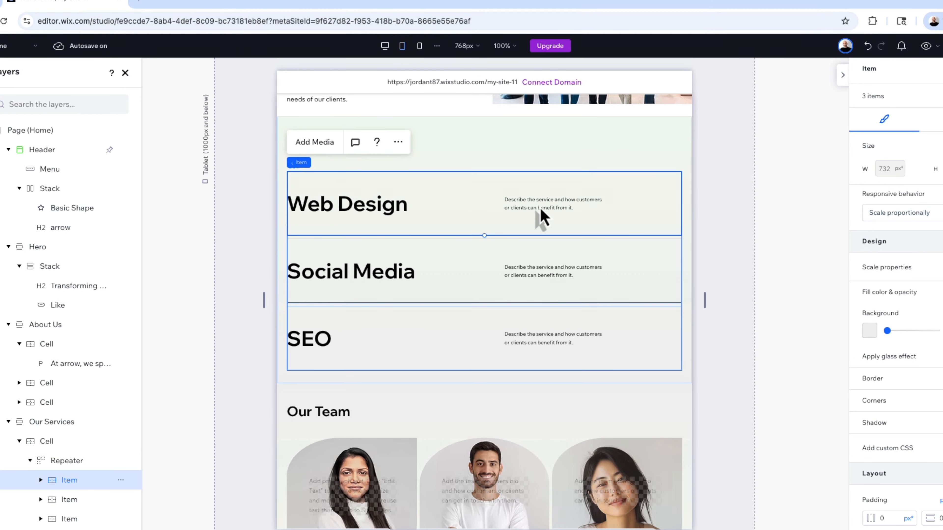
left_click(541, 208)
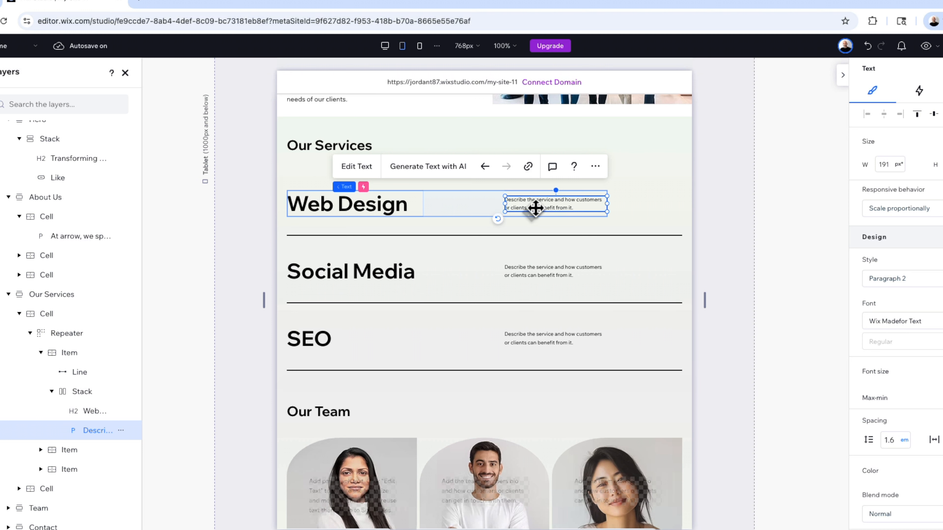
left_click_drag(504, 213, 459, 237)
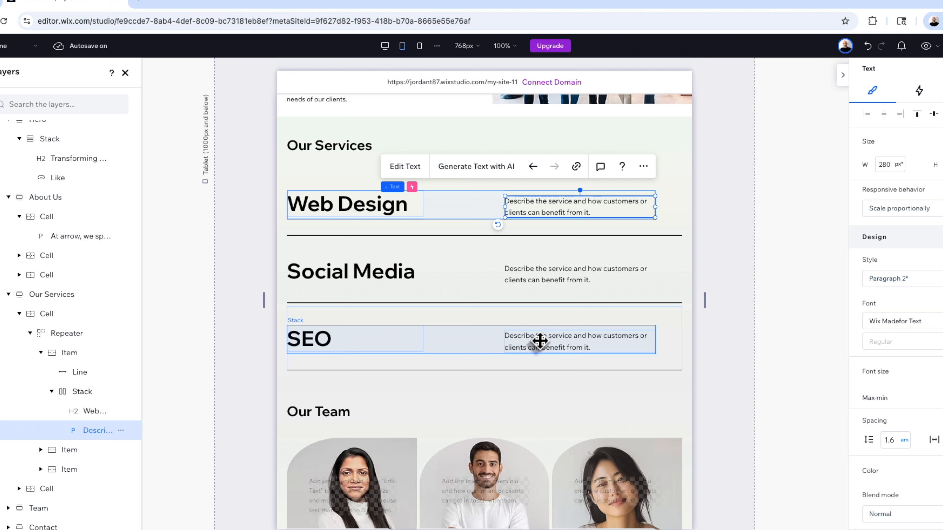
mouse_move(705, 301)
left_mouse_down()
mouse_move(766, 307)
mouse_move(705, 305)
left_mouse_up()
scroll(704, 327, "down", 10)
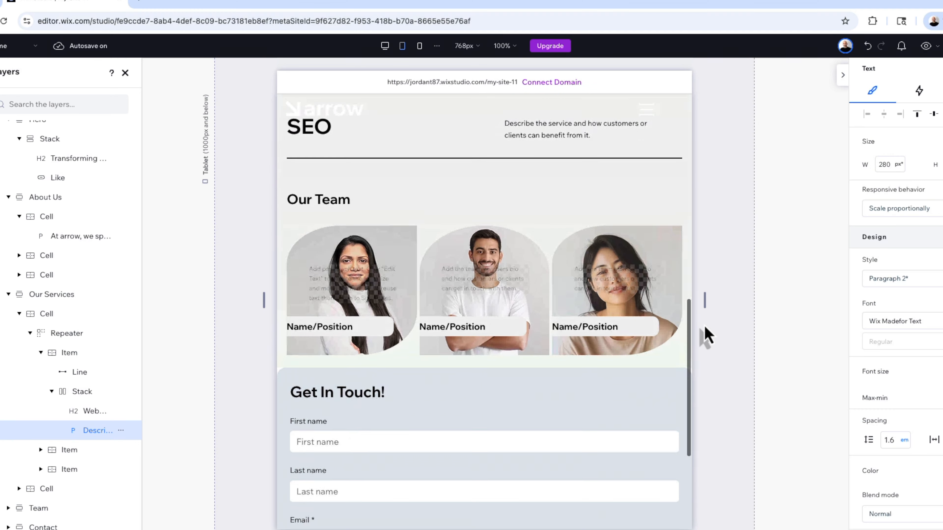
scroll(705, 327, "up", 10)
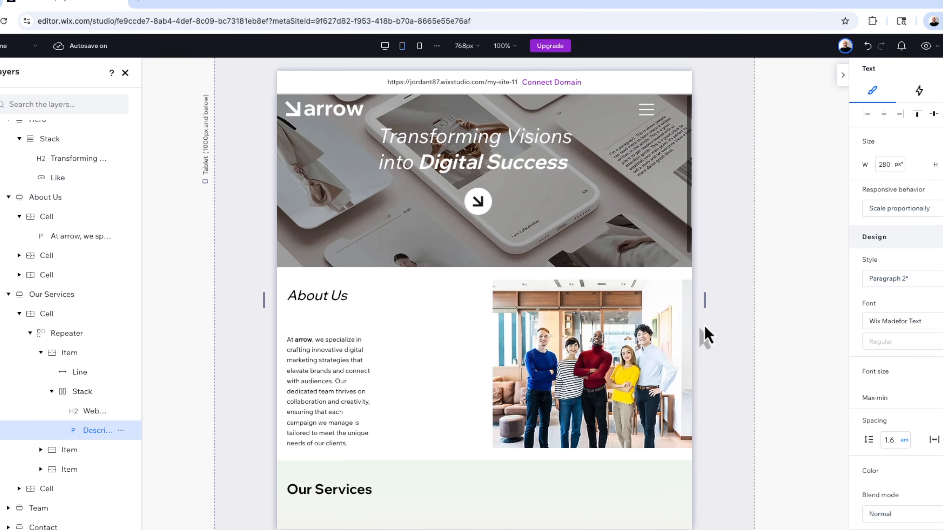
- On the mobile breakpoint, increase the hero section's height and vertically center its heading and button stack
left_click(421, 51)
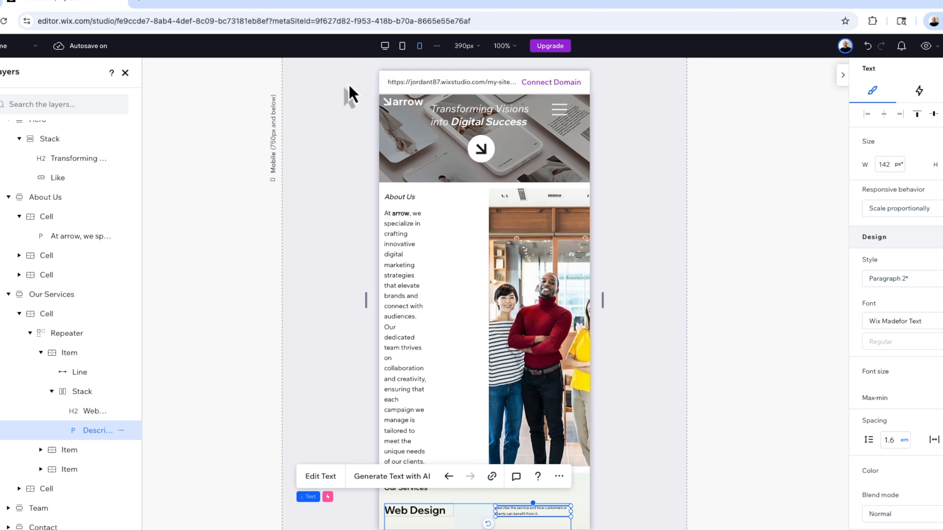
mouse_move(448, 183)
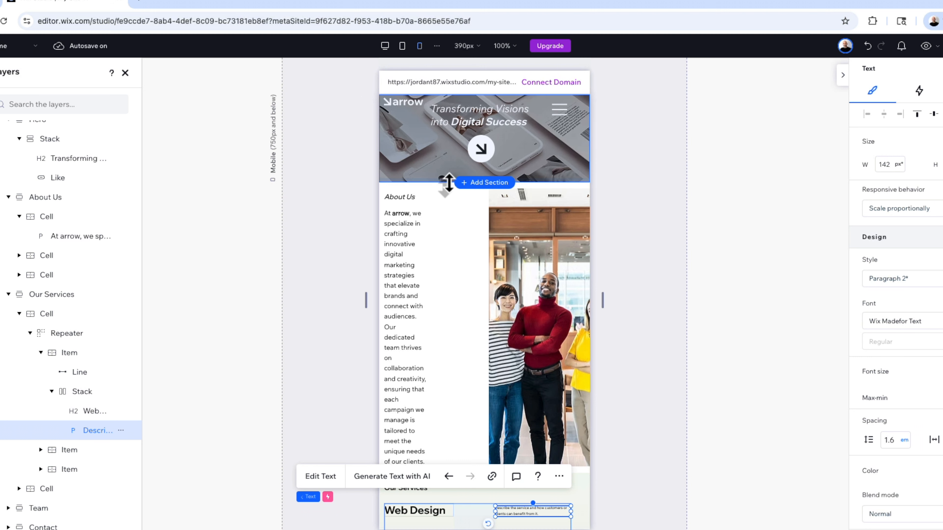
left_click_drag(448, 183, 447, 233)
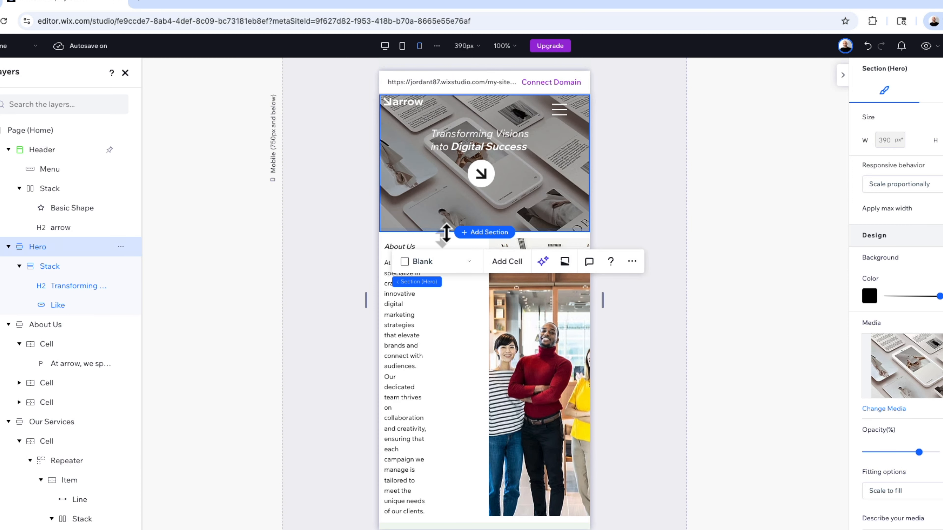
key("ctrl+z")
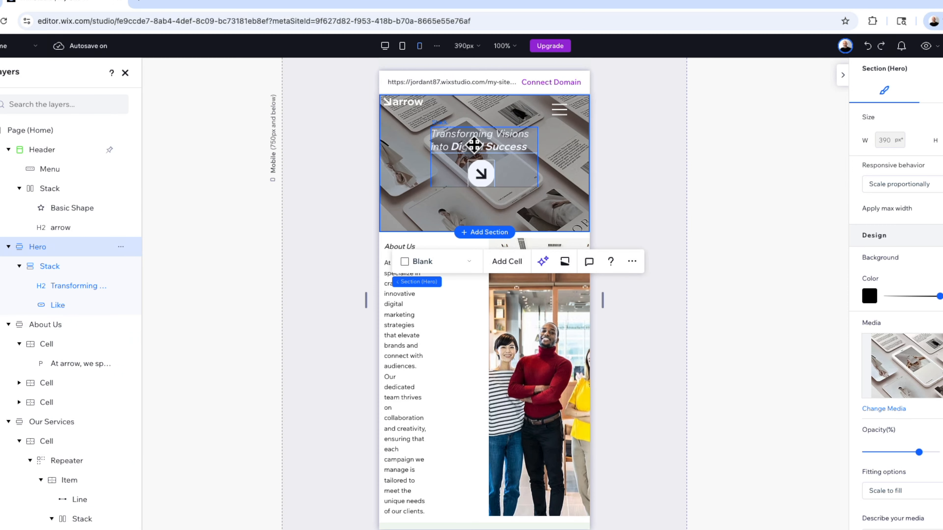
left_click(474, 144)
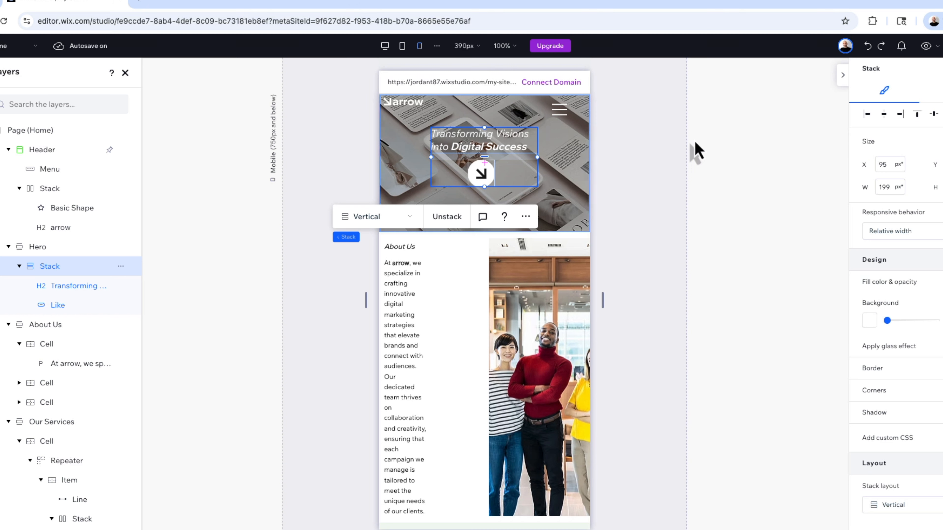
left_click(934, 116)
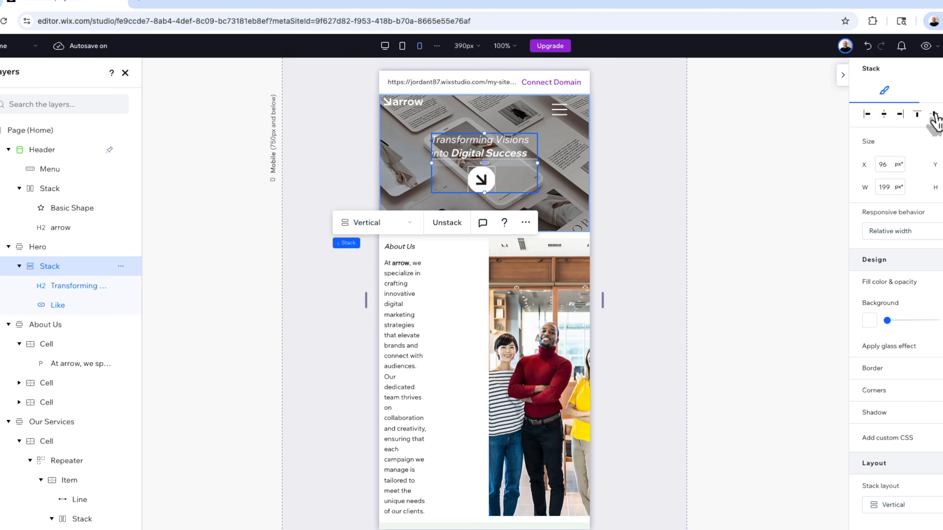
- Vertically center the arrow logo stack within the mobile header
left_click(449, 113)
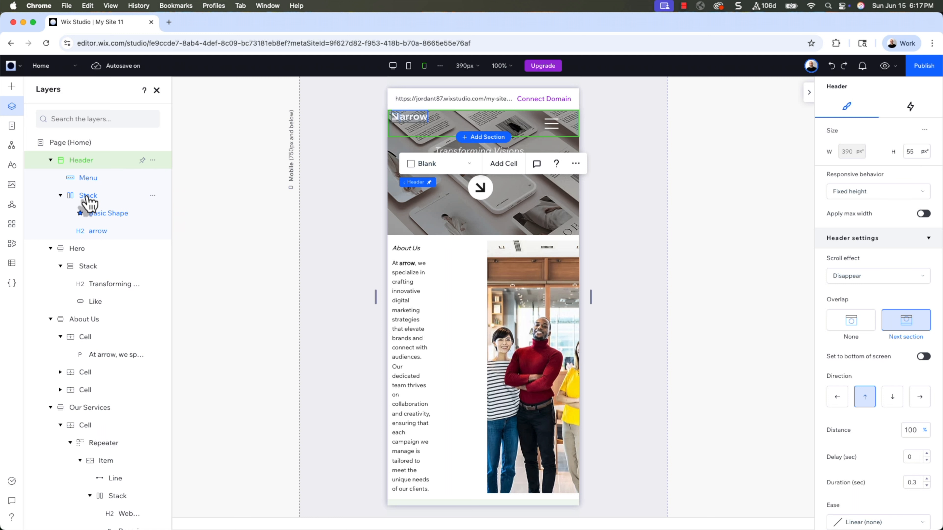
left_click(88, 201)
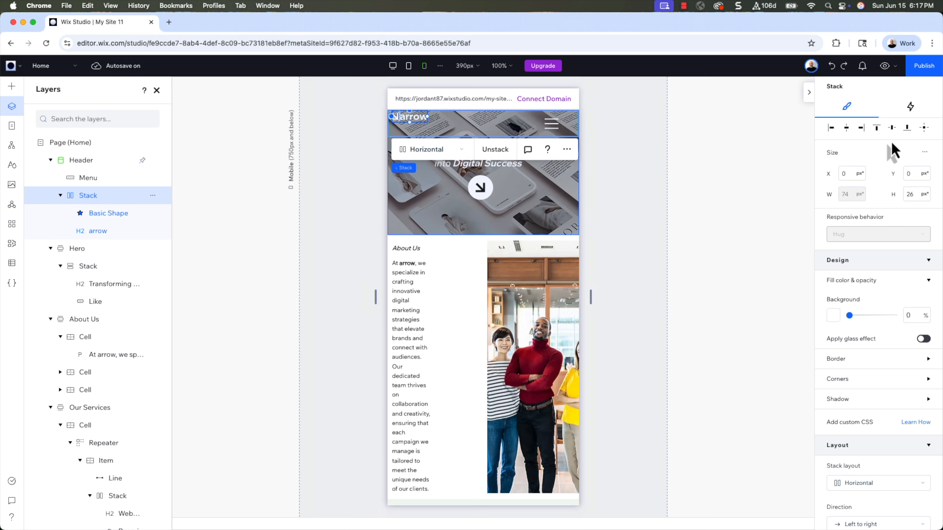
left_click(892, 128)
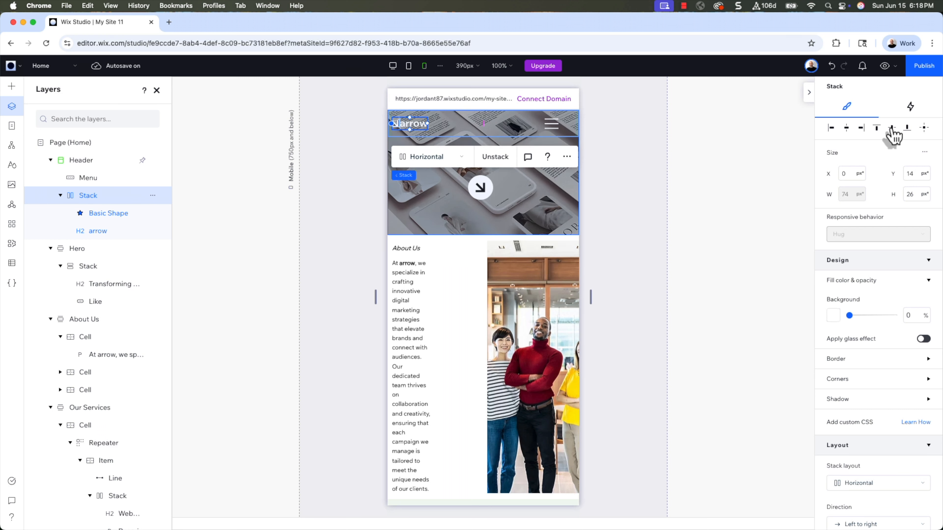
- Enlarge the mobile logo's arrow shape to about 36 px wide and its "arrow" text to about 112 px wide
left_click(100, 215)
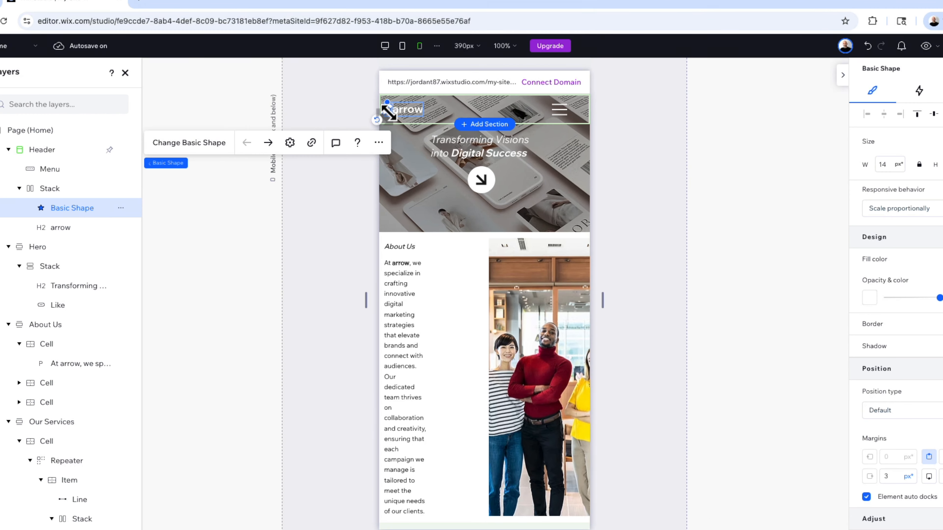
mouse_move(388, 112)
left_mouse_down()
mouse_move(401, 126)
mouse_move(387, 130)
left_mouse_up()
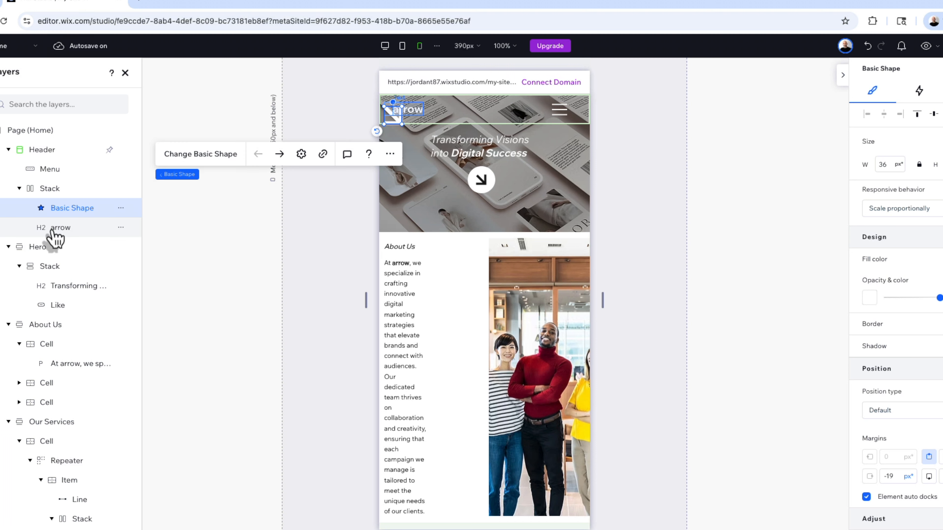
left_click(53, 228)
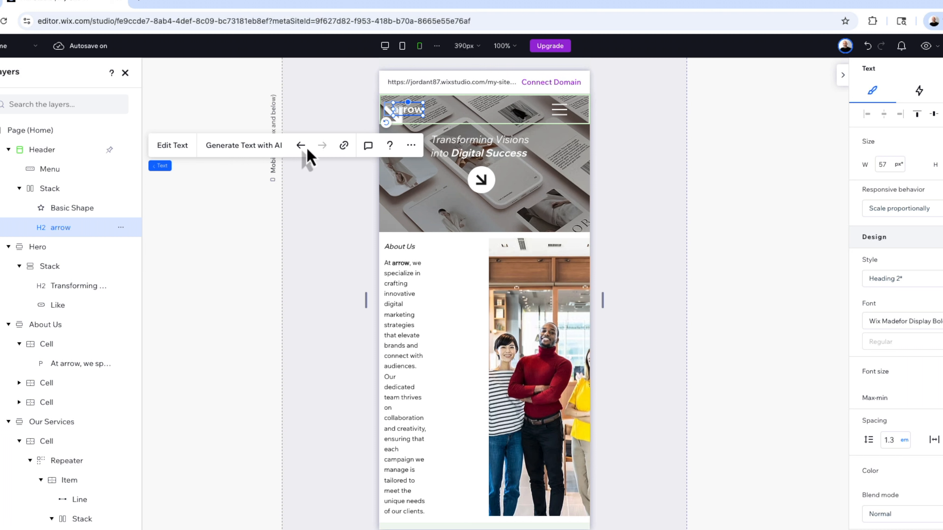
left_click_drag(426, 118, 448, 143)
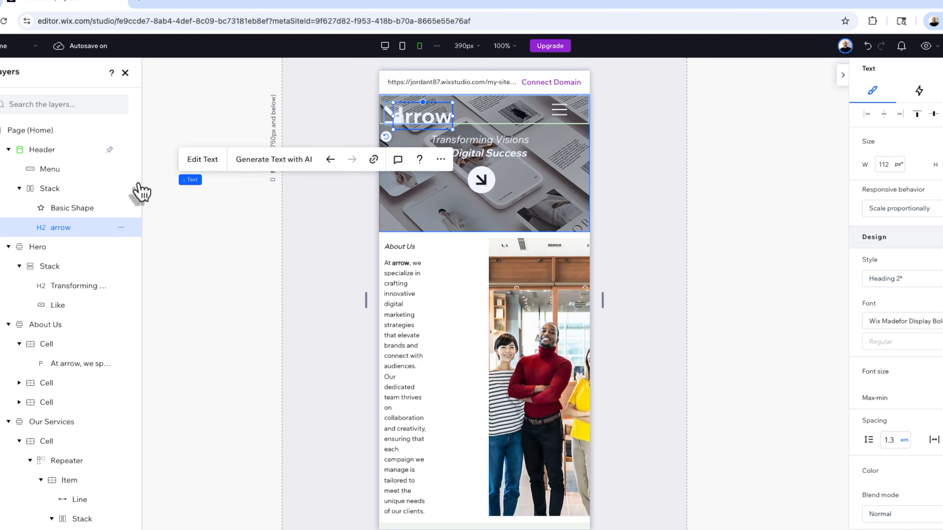
- Increase the spacing between the arrow shape and the "arrow" text in the mobile header's logo stack so they stop overlapping
left_click(61, 190)
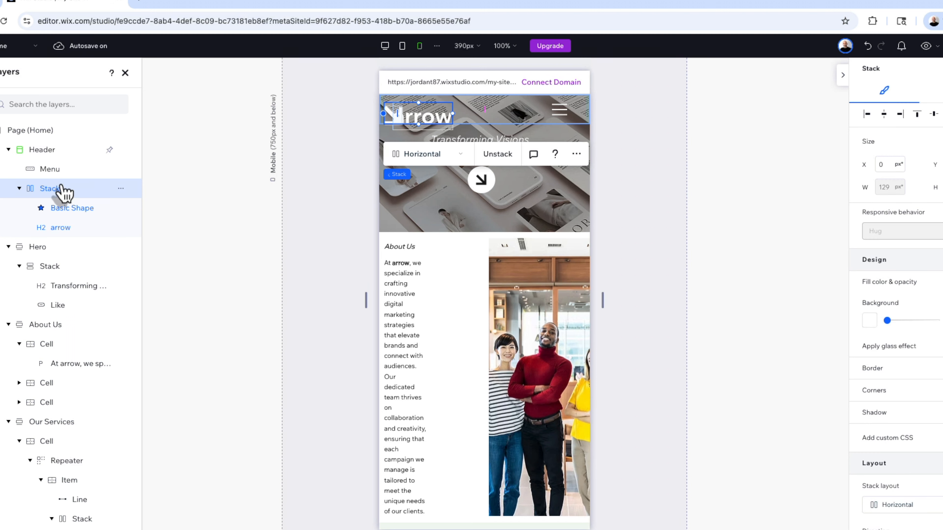
left_click_drag(398, 116, 404, 115)
left_click(336, 182)
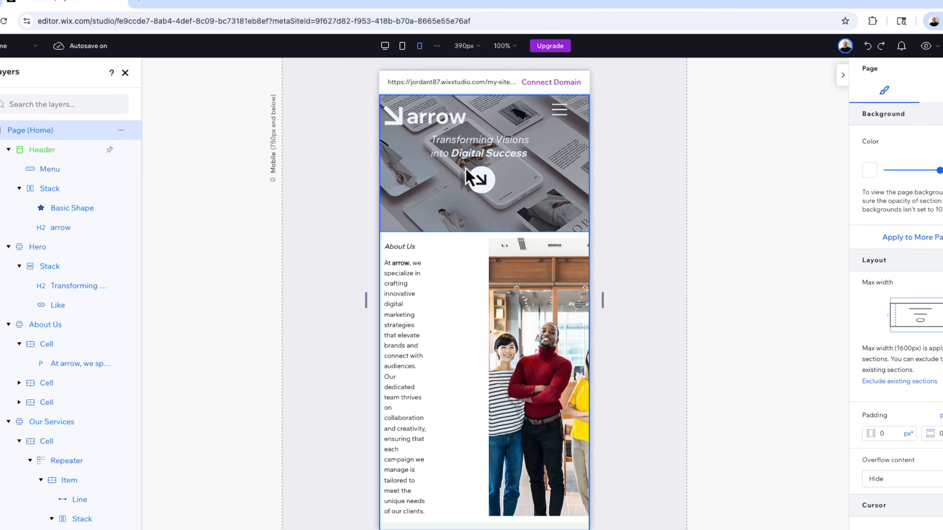
- Shrink the hero's round arrow button to about 39 px and center it horizontally within its stack
left_click(428, 173)
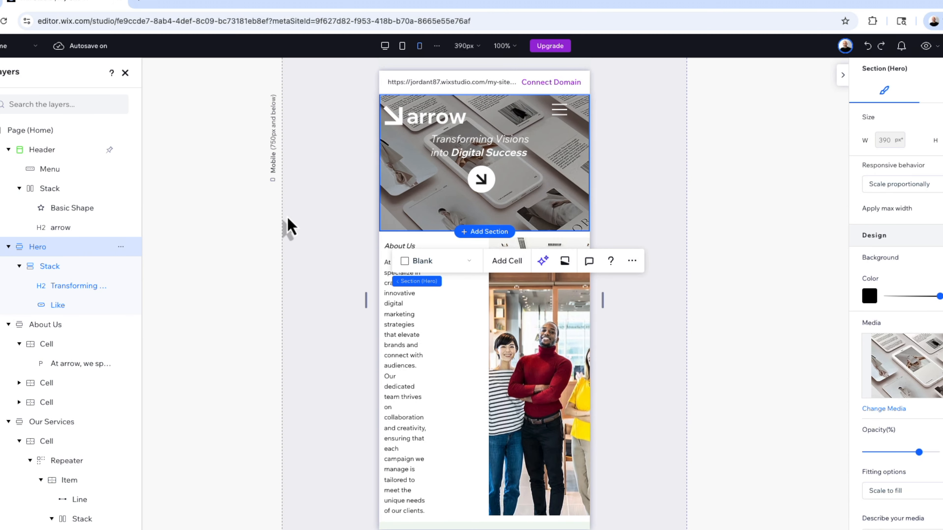
left_click(490, 180)
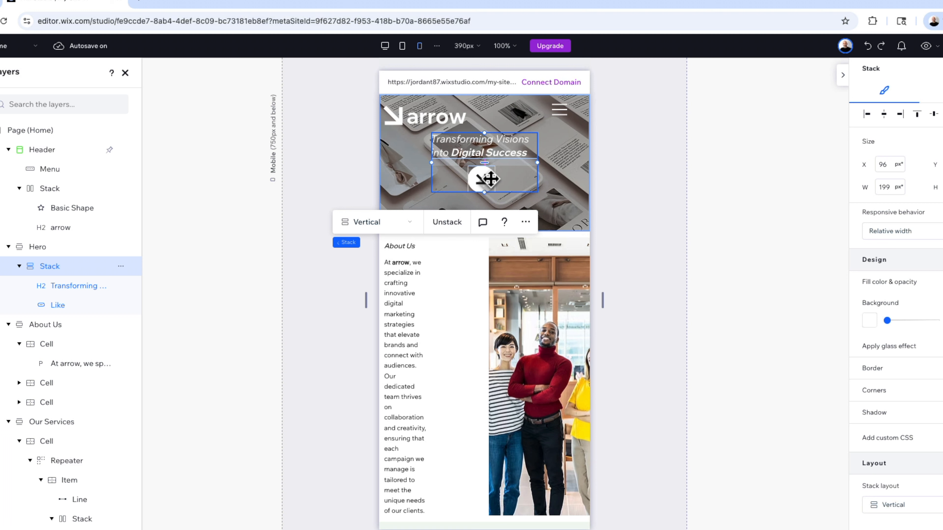
left_click(490, 181)
mouse_move(485, 178)
left_mouse_down()
mouse_move(496, 192)
mouse_move(489, 188)
left_mouse_up()
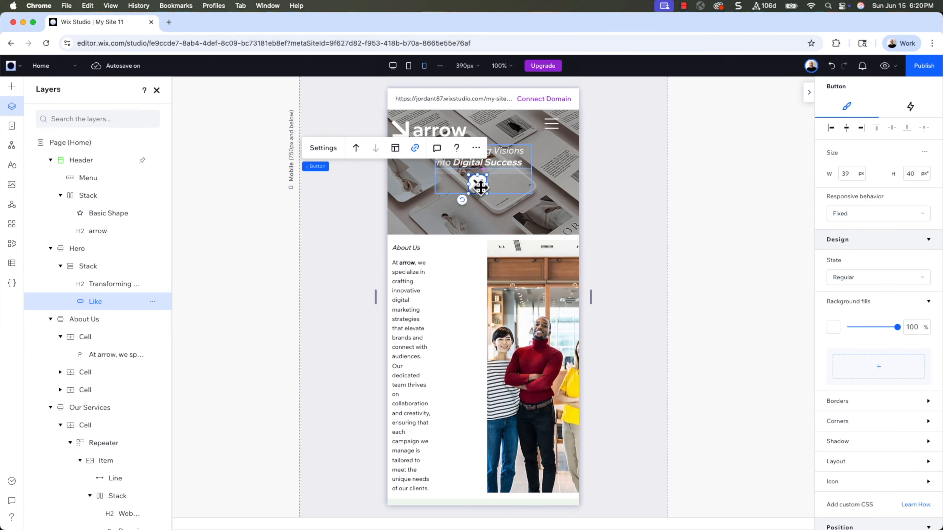
left_click(847, 127)
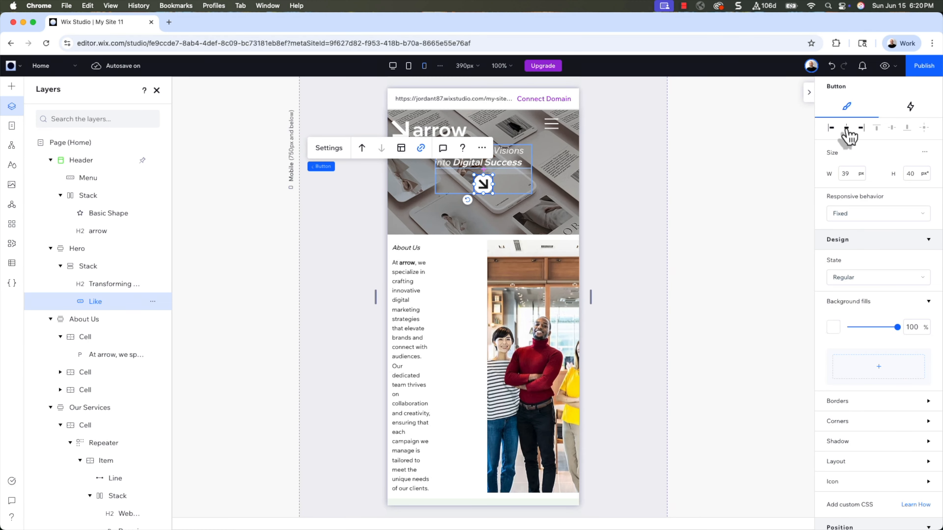
- Reduce the size of the arrow icon inside the hero button
scroll(859, 410, "down", 3)
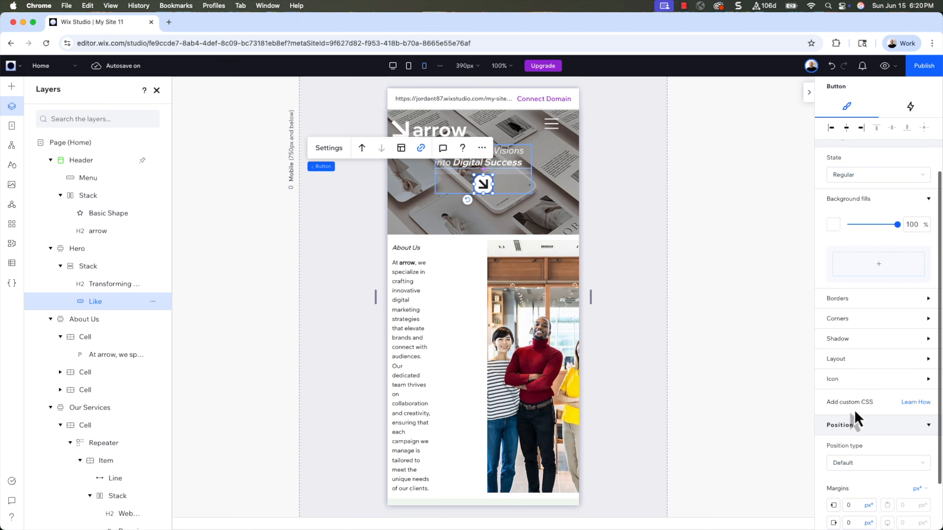
left_click(835, 382)
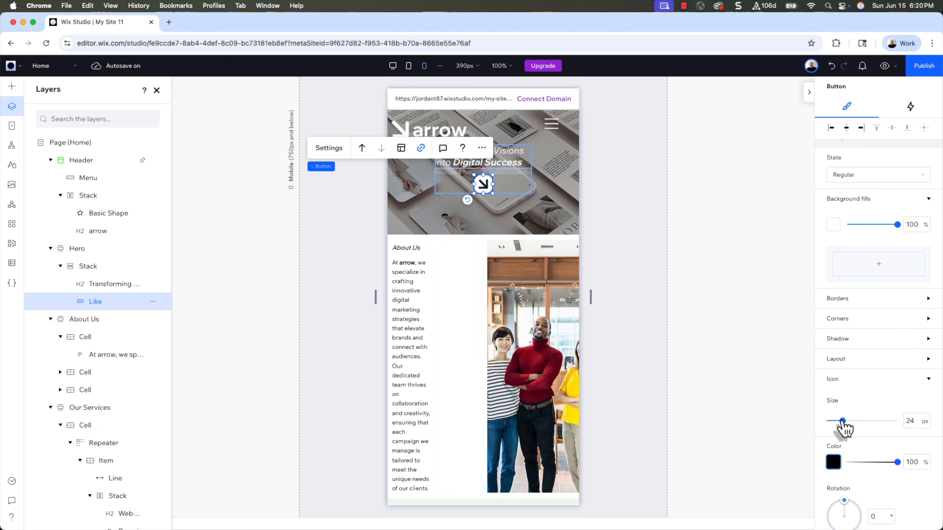
left_click_drag(838, 419, 842, 422)
key("super+z")
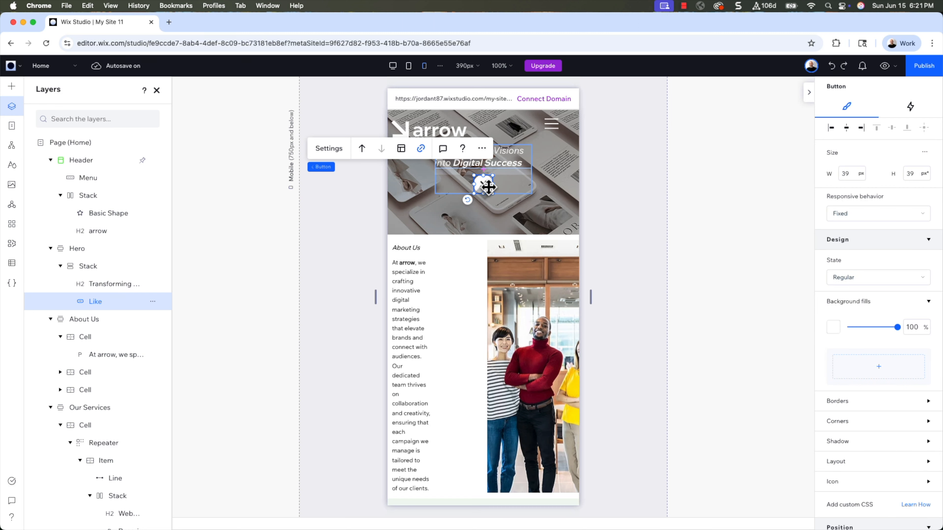
- Move the hero's heading and button stack down to clear the header logo
mouse_move(359, 169)
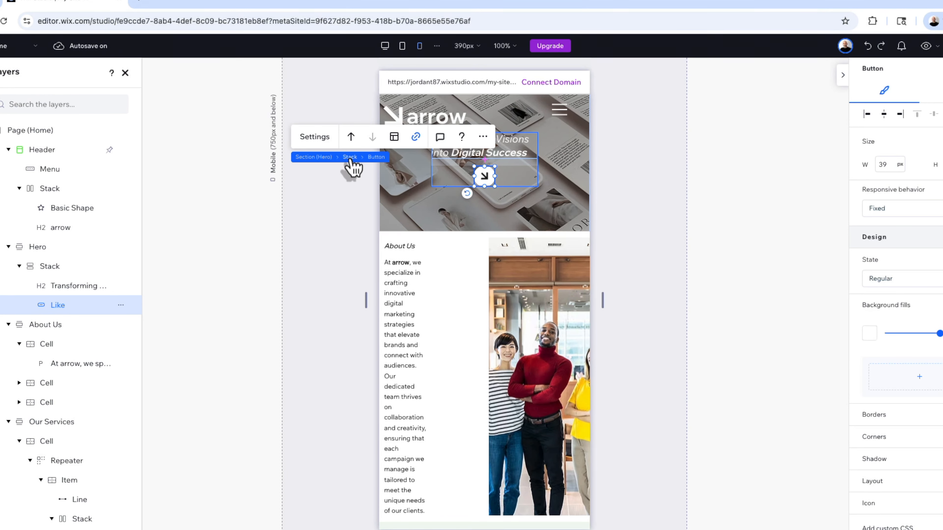
left_click(350, 158)
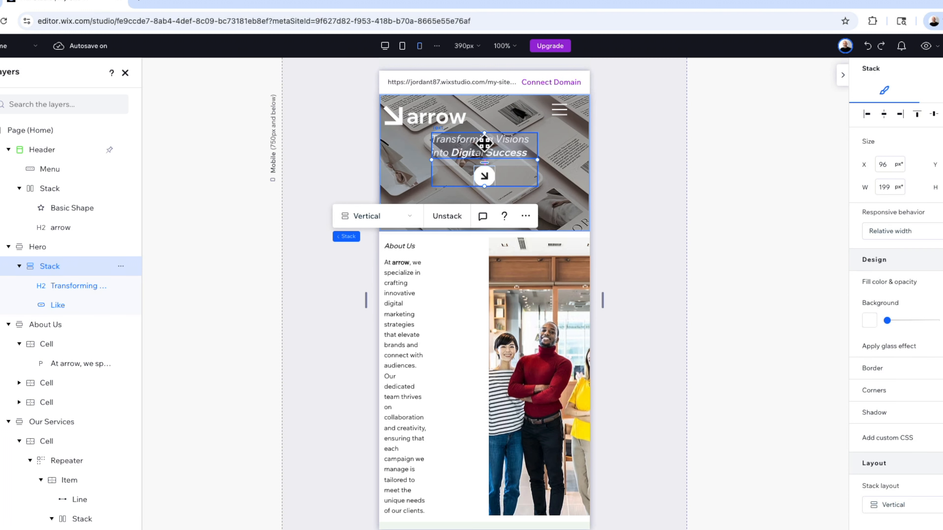
left_click_drag(484, 143, 484, 164)
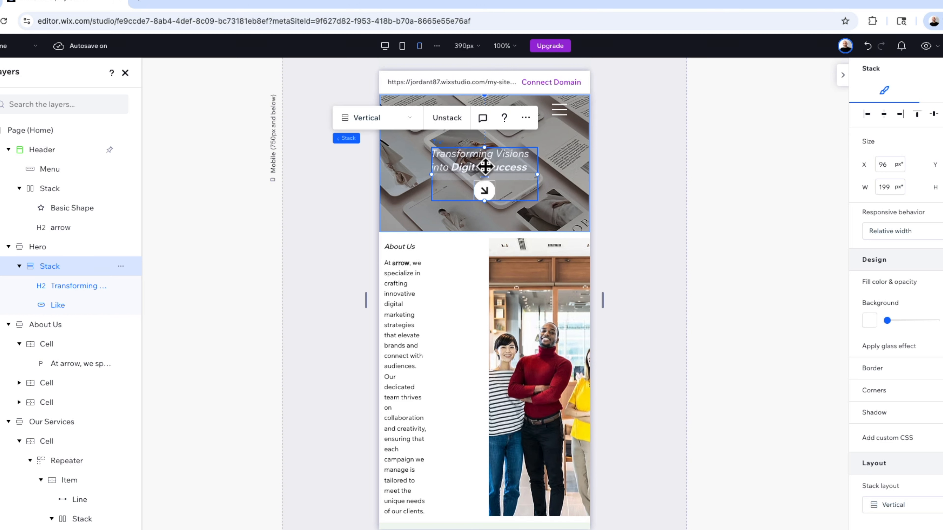
- Change the About Us section's mobile layout from Collage to Rows
scroll(487, 167, "down", 3)
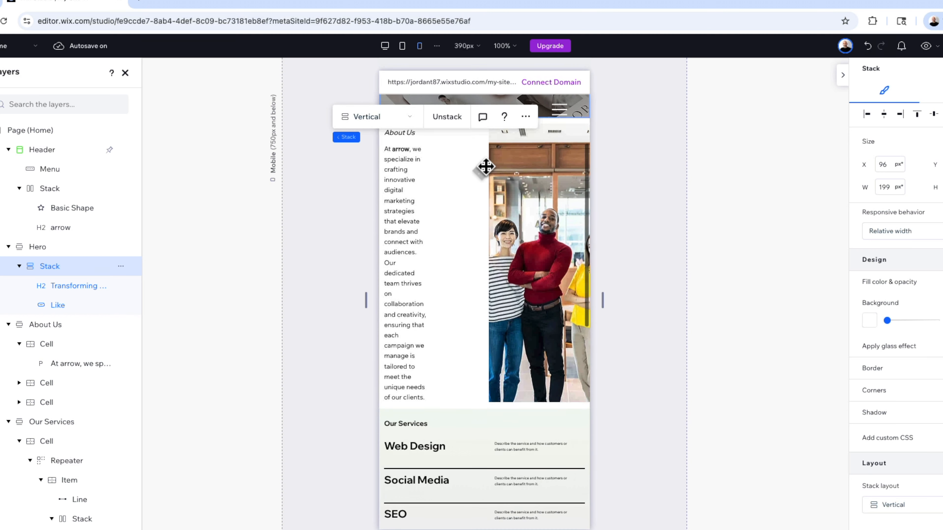
left_click(464, 228)
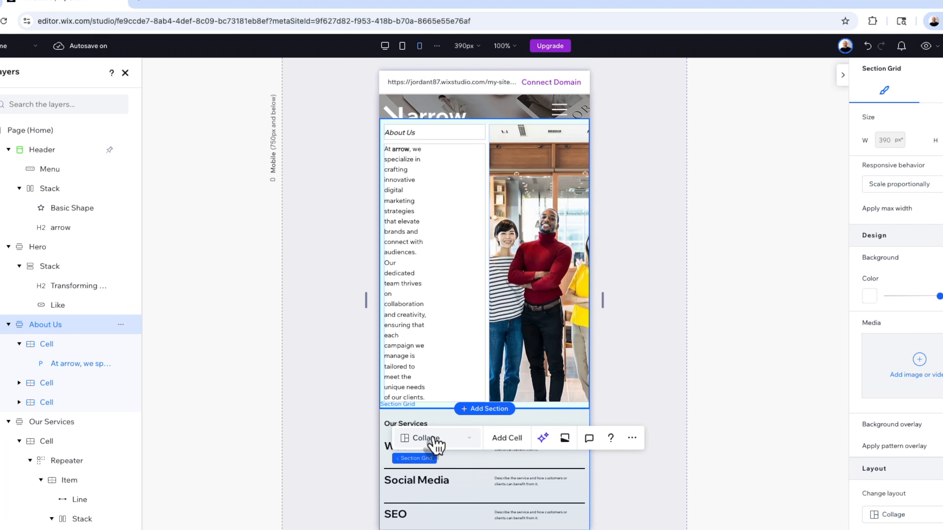
left_click(444, 439)
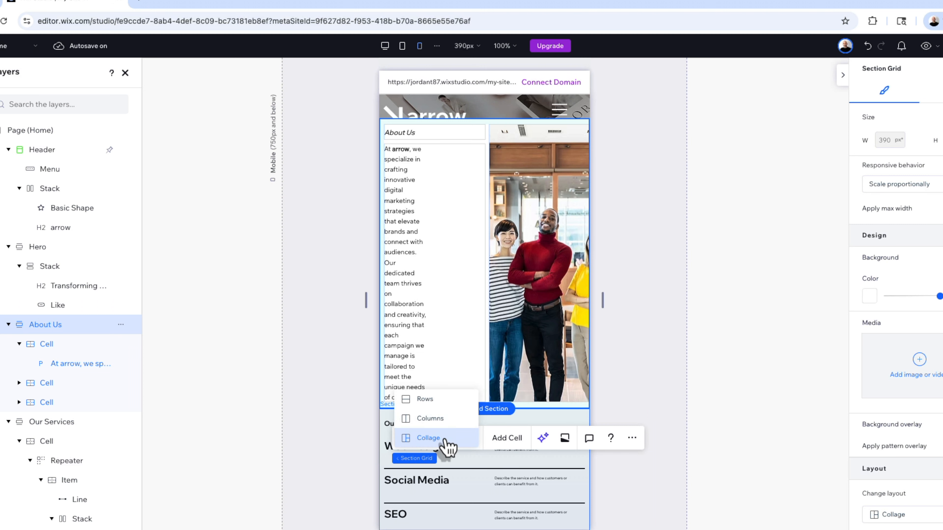
left_click(441, 401)
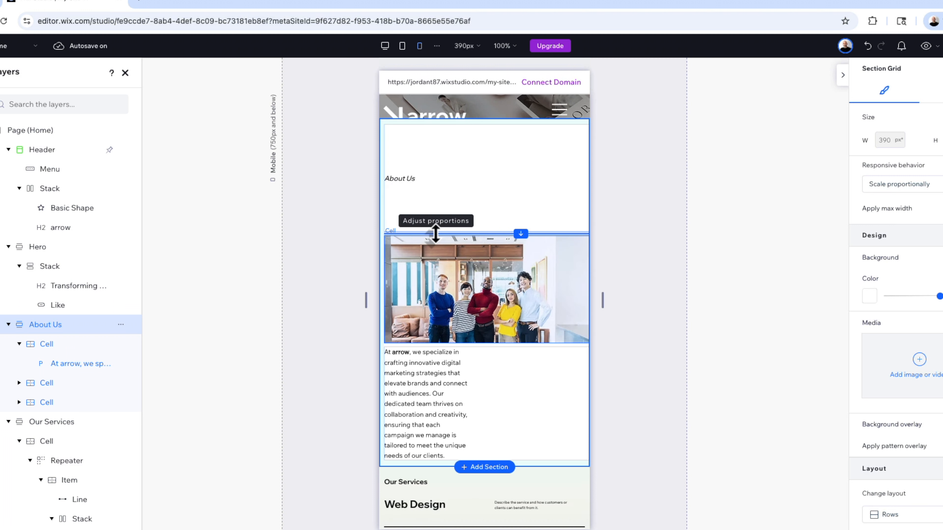
- Shorten the About Us heading row and enlarge the heading text to about 231 px wide
left_click_drag(436, 233, 444, 152)
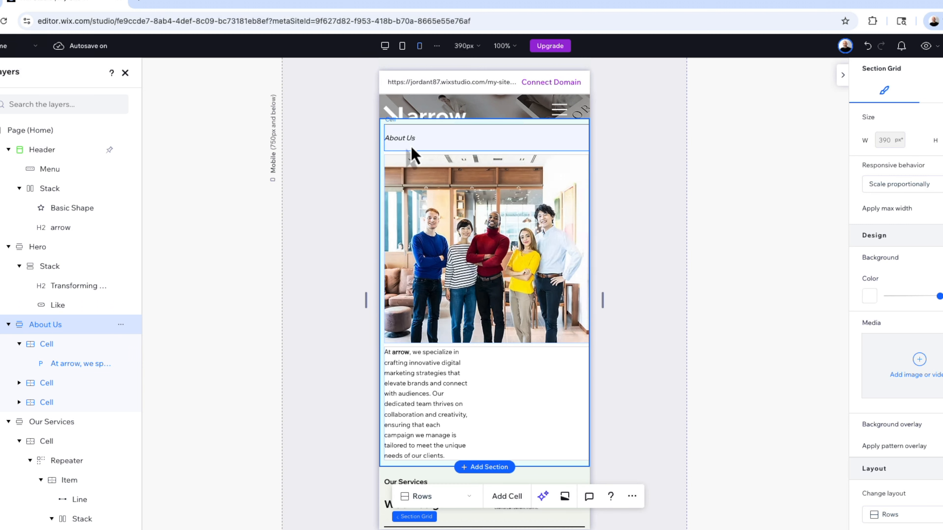
left_click(404, 141)
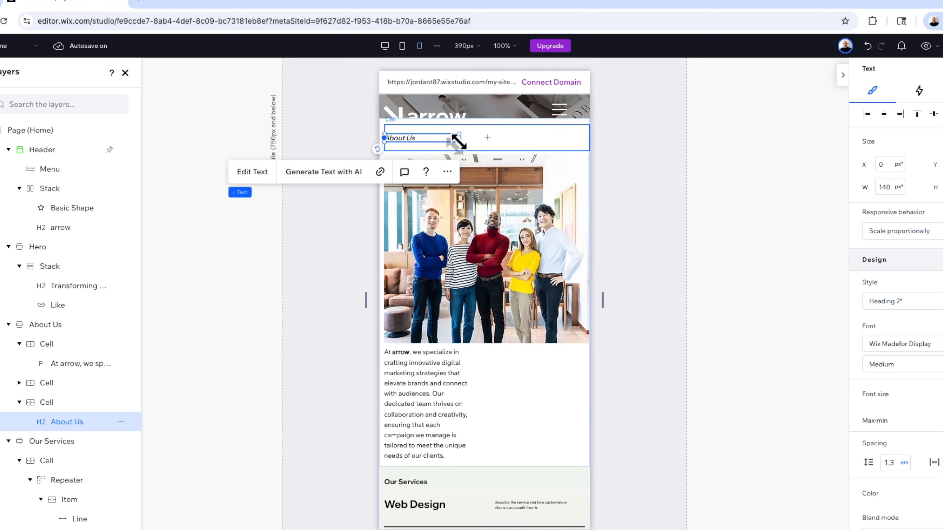
left_click_drag(459, 143, 506, 185)
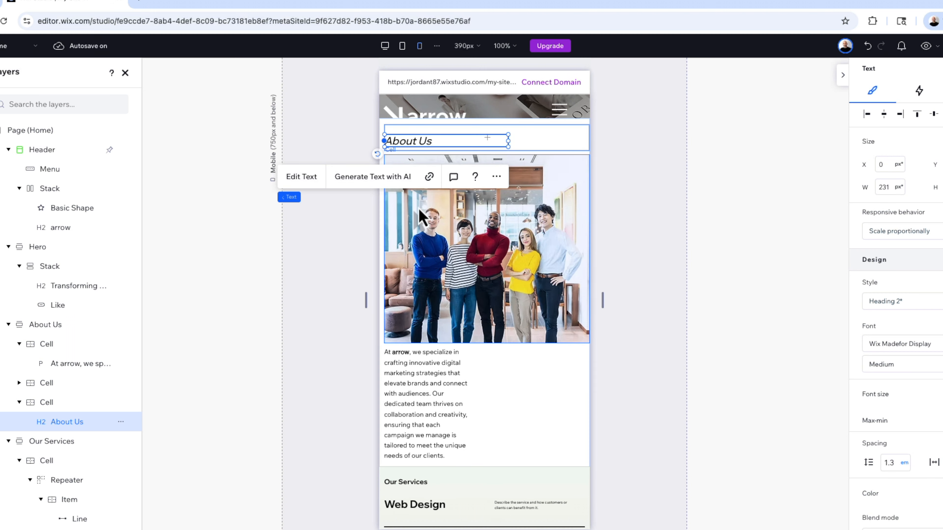
- Swap the team photo cell with the paragraph cell so the text sits above the photo in About Us
left_click(406, 259)
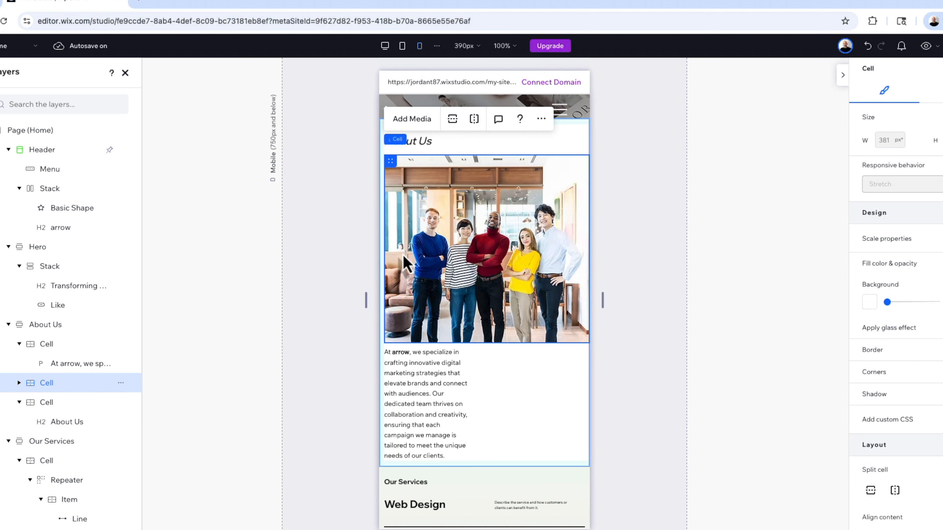
left_click(495, 401, "shift")
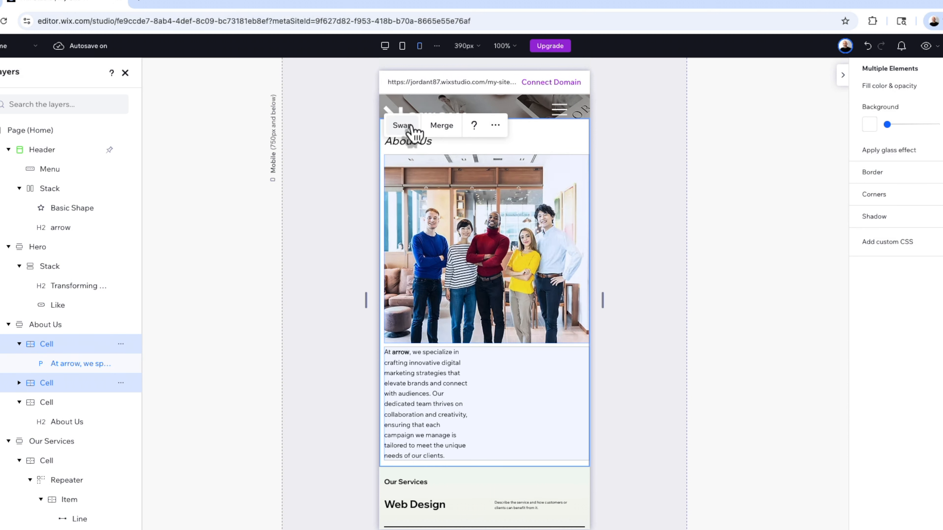
left_click(402, 125)
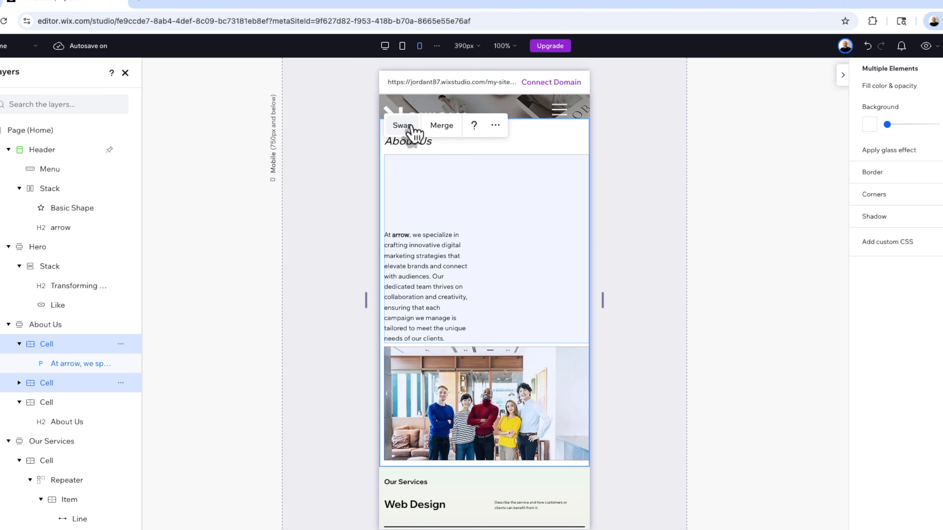
- Widen the About Us paragraph to about 357 px and shorten its row to fit the text
left_click(424, 349)
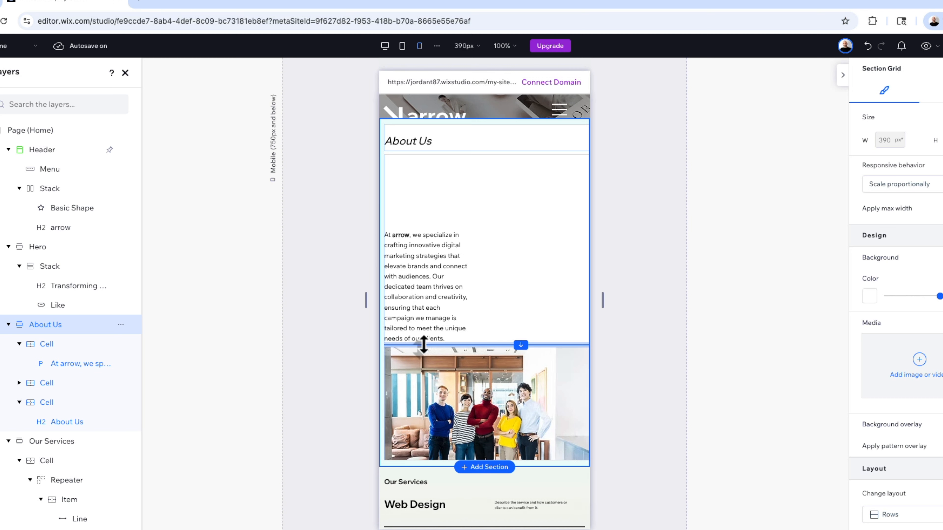
left_click_drag(424, 344, 438, 277)
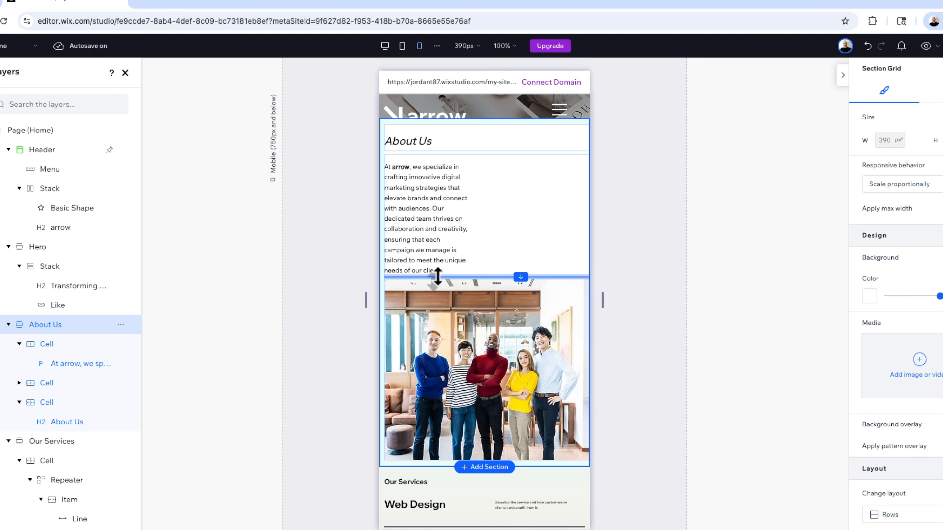
left_click(430, 222)
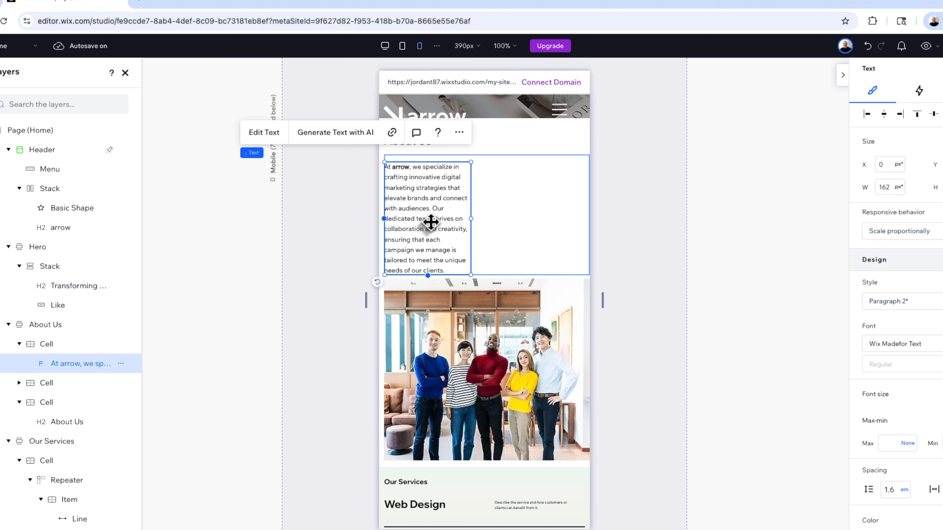
left_click_drag(471, 218, 578, 223)
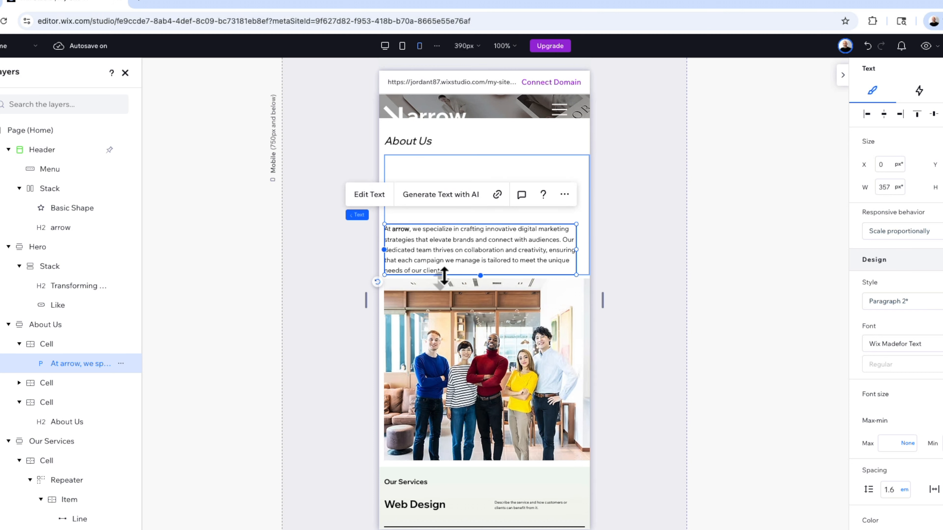
left_click_drag(444, 275, 452, 211)
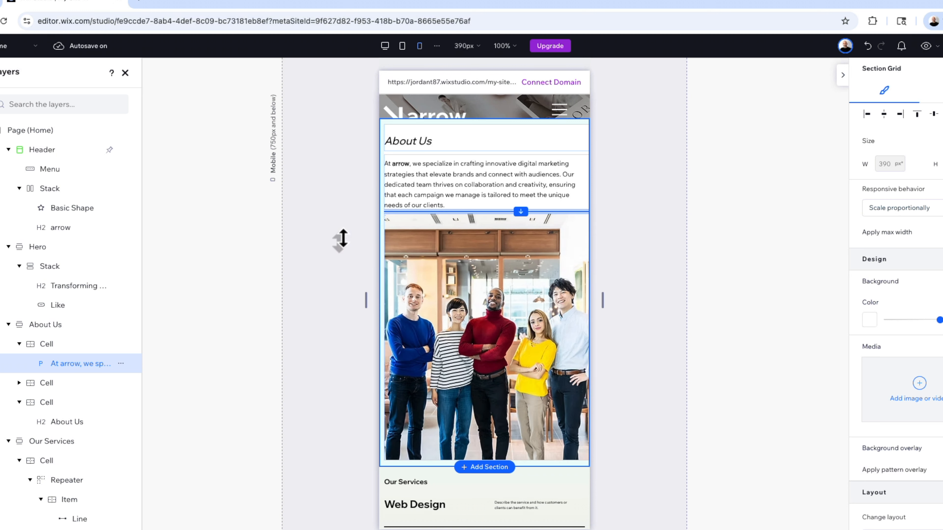
- Check the About Us section on the tablet breakpoint and return to the mobile breakpoint
left_click(339, 247)
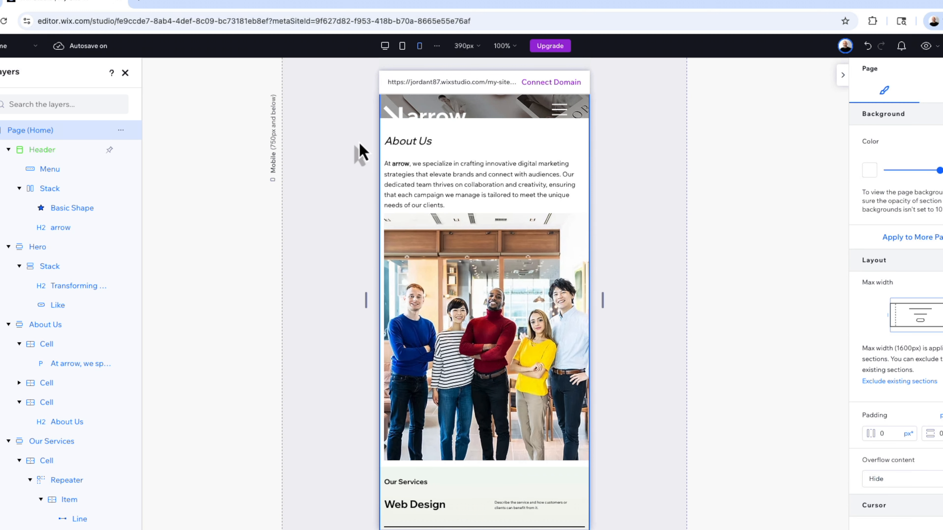
left_click(403, 52)
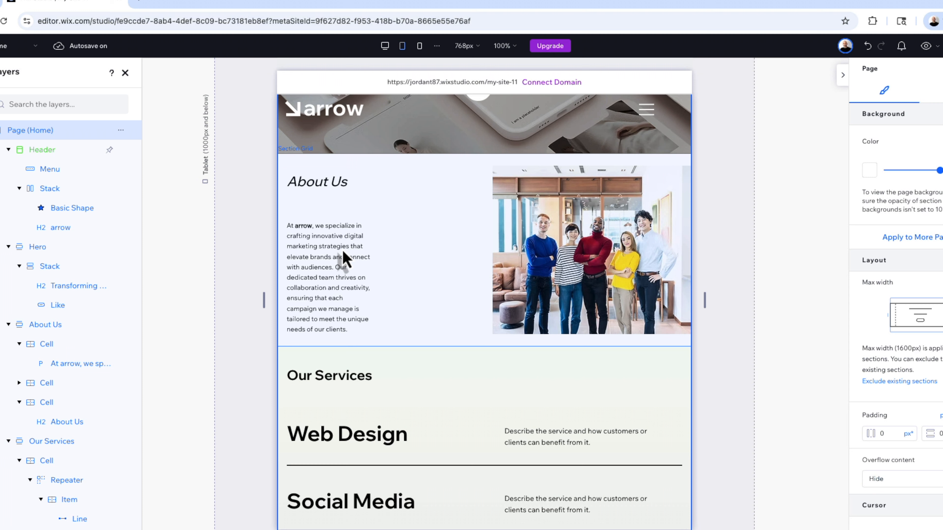
left_click(420, 47)
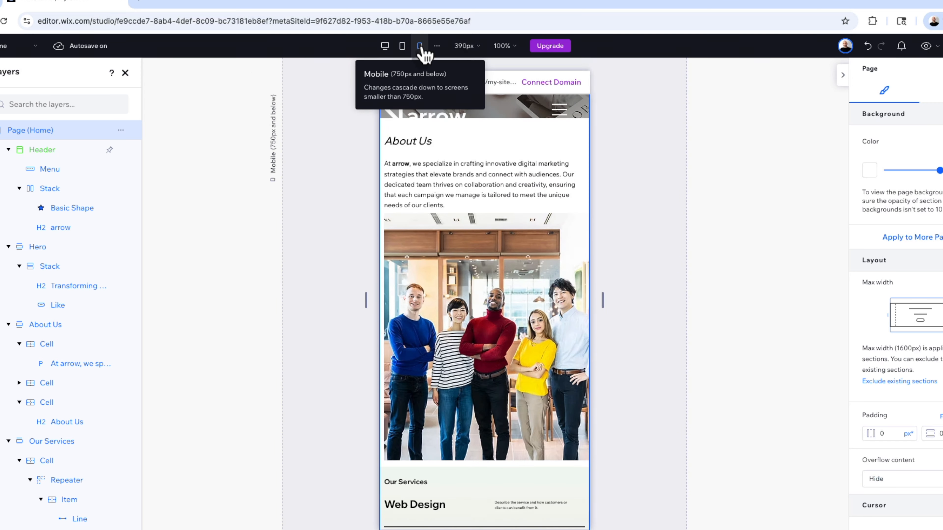
- Set the Our Services heading's font size to 19 px and widen its text box so it fits on one line
scroll(440, 325, "down", 4)
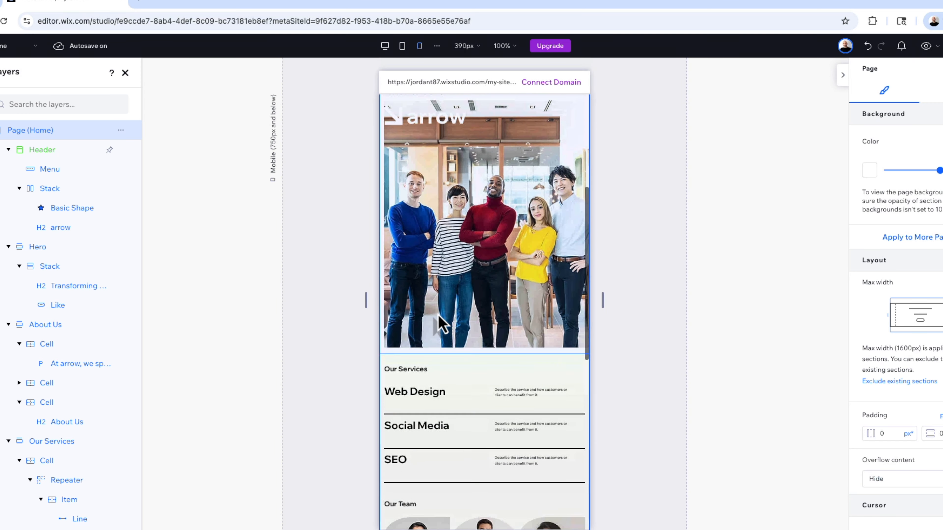
scroll(440, 325, "down", 3)
key("ctrl+z")
scroll(315, 286, "down", 1)
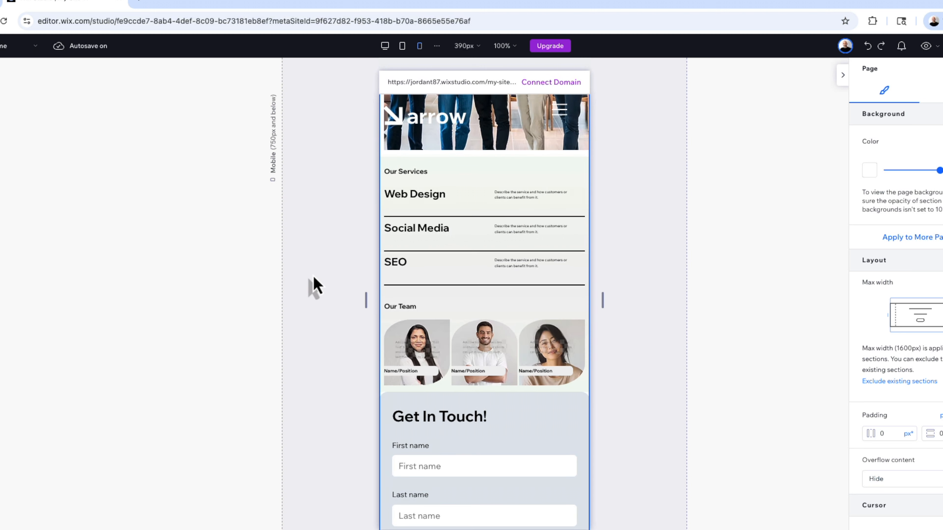
left_click(416, 174)
left_click(416, 175)
left_click(416, 174)
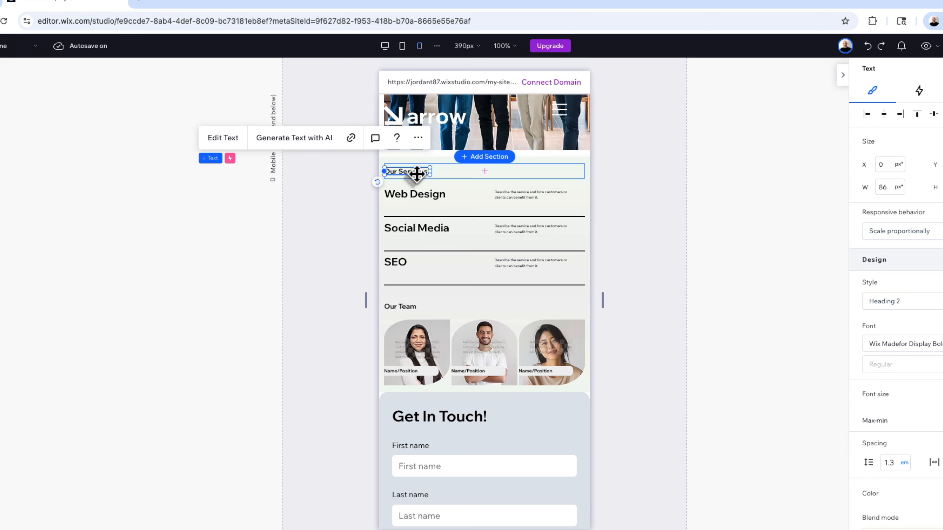
left_click(920, 271)
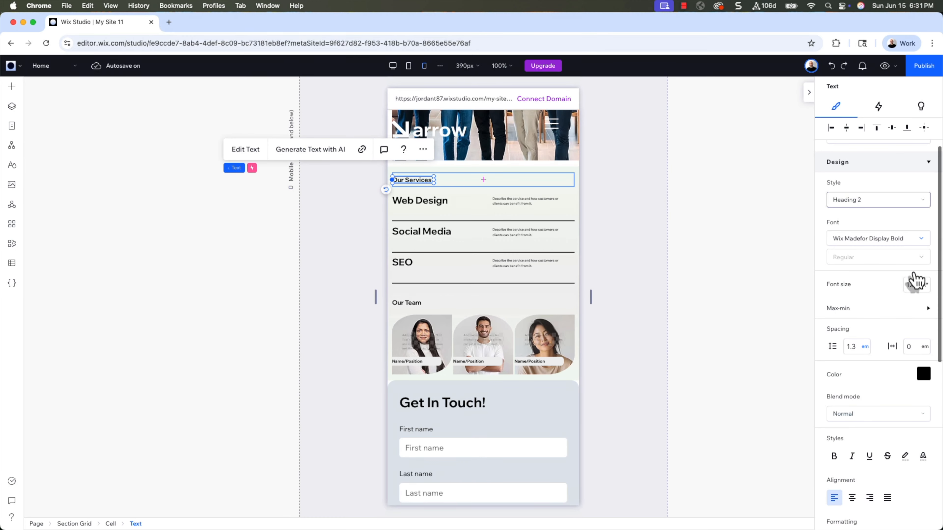
left_click(909, 284)
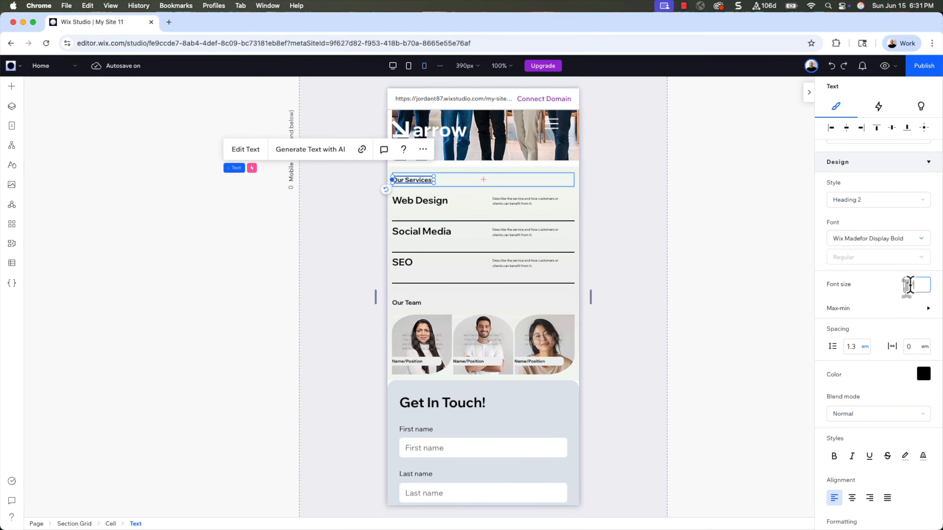
type("18")
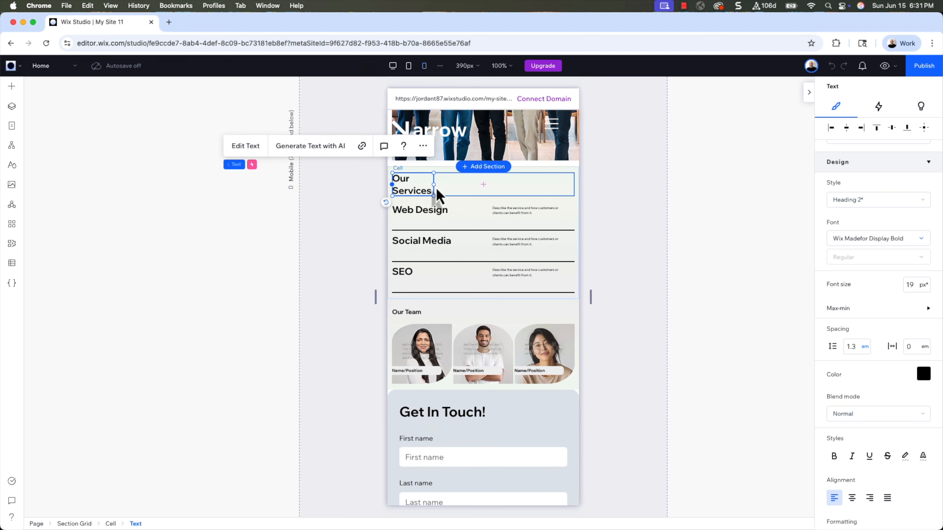
left_click_drag(433, 184, 453, 184)
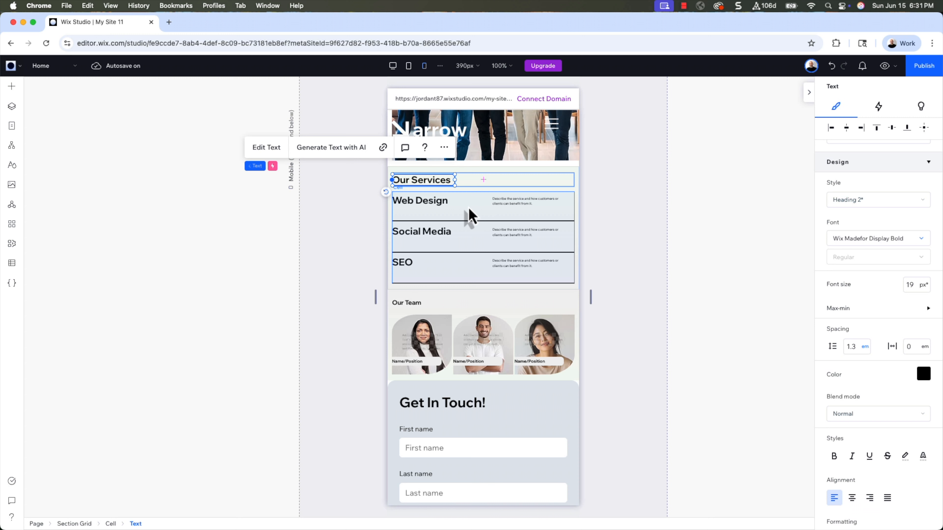
- Select the first item of the Our Services repeater and increase its height to make room for stacked text
left_click(12, 108)
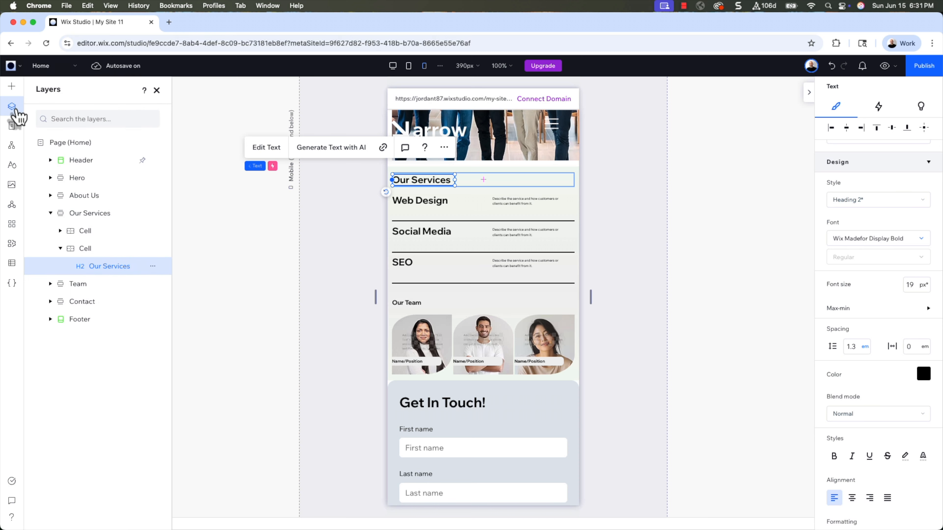
left_click(61, 231)
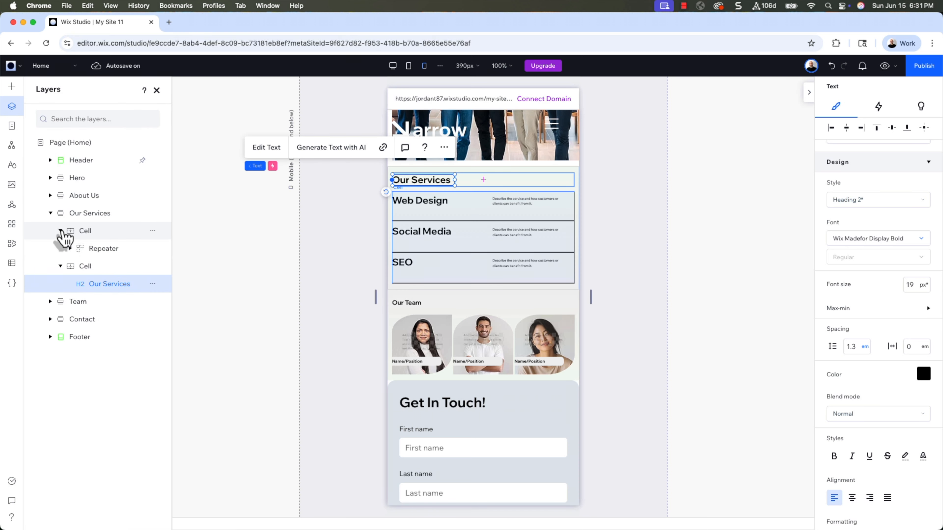
left_click(71, 249)
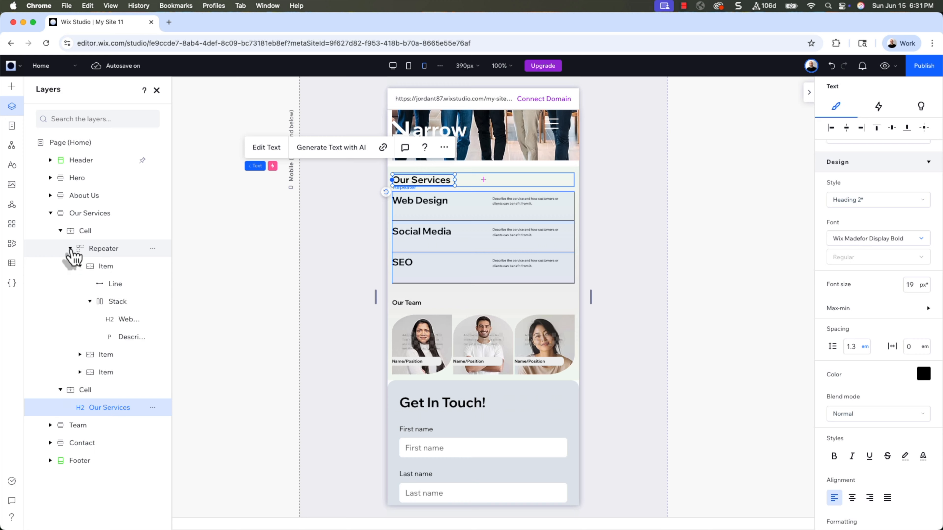
left_click(105, 267)
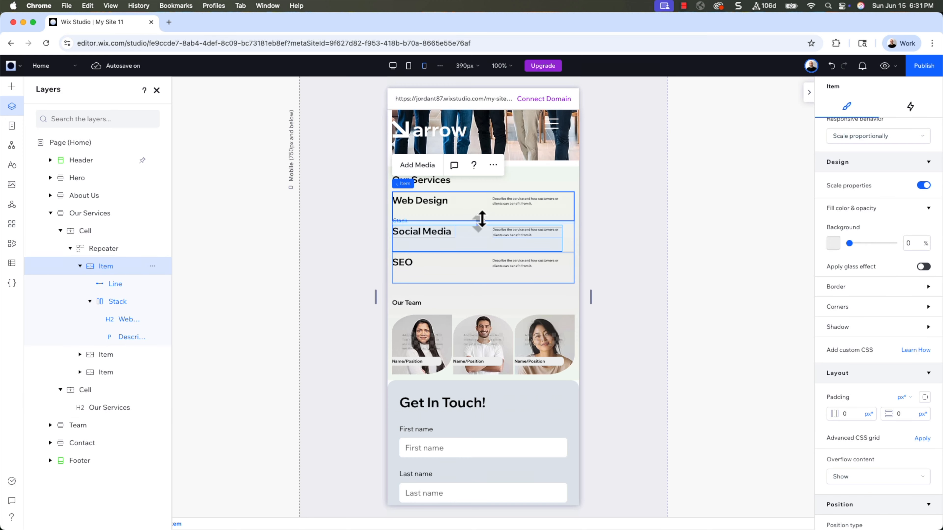
left_click_drag(482, 220, 477, 286)
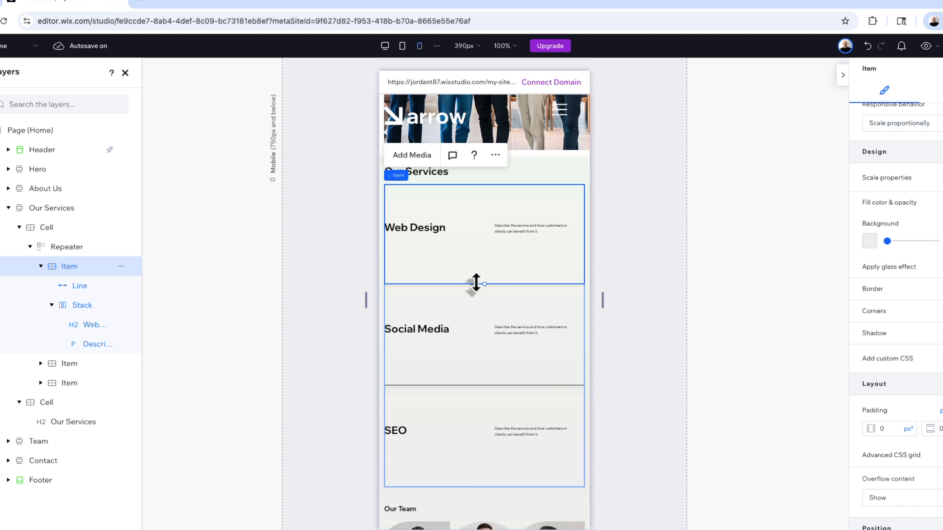
- Change the Web Design stack to a vertical layout and reduce the spacing between its title and description
left_click(470, 231)
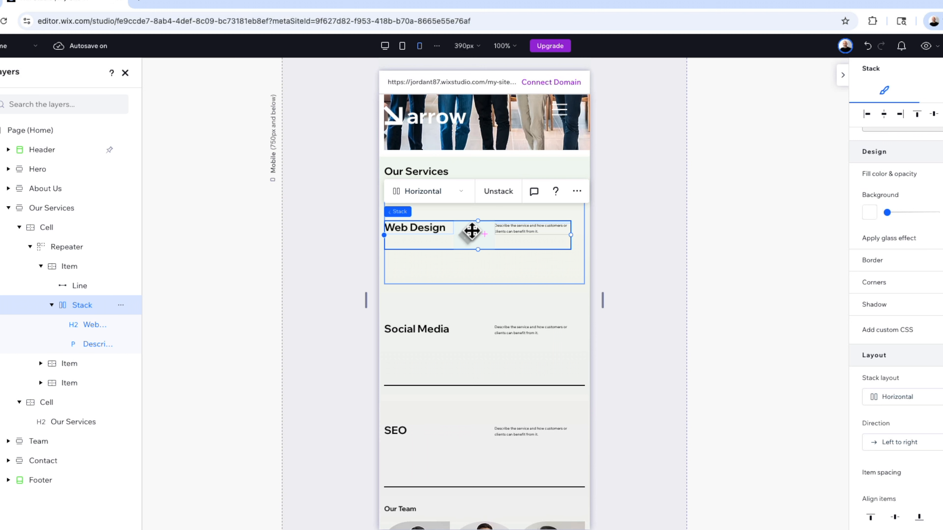
left_click(459, 196)
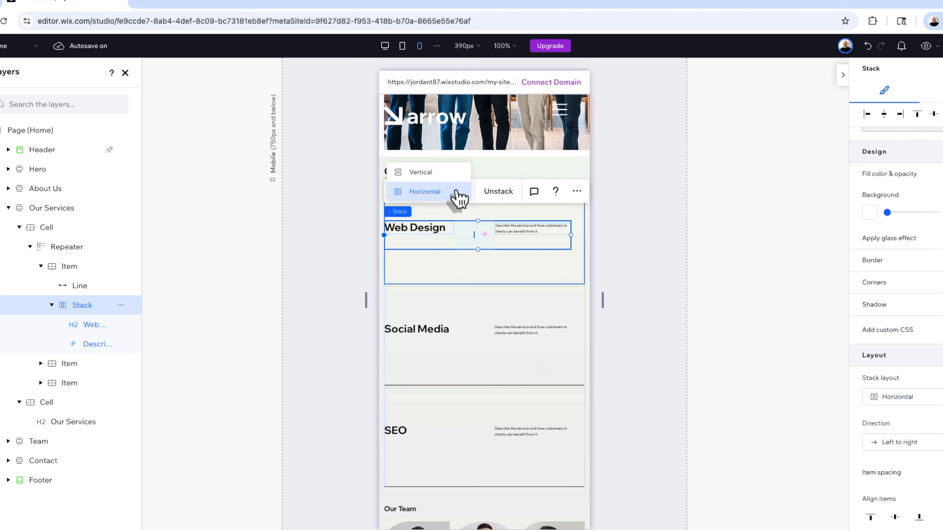
left_click(431, 174)
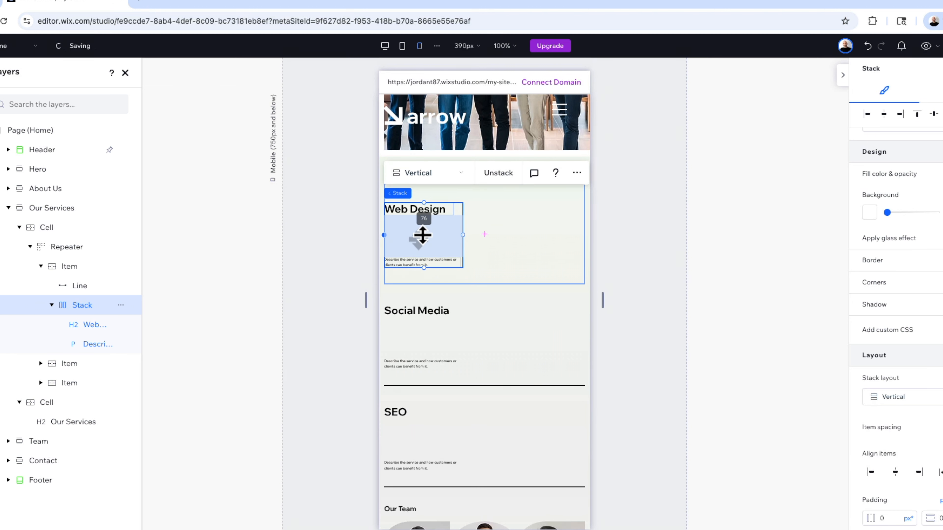
mouse_move(423, 235)
left_mouse_down()
mouse_move(424, 217)
mouse_move(416, 237)
mouse_move(424, 244)
left_mouse_up()
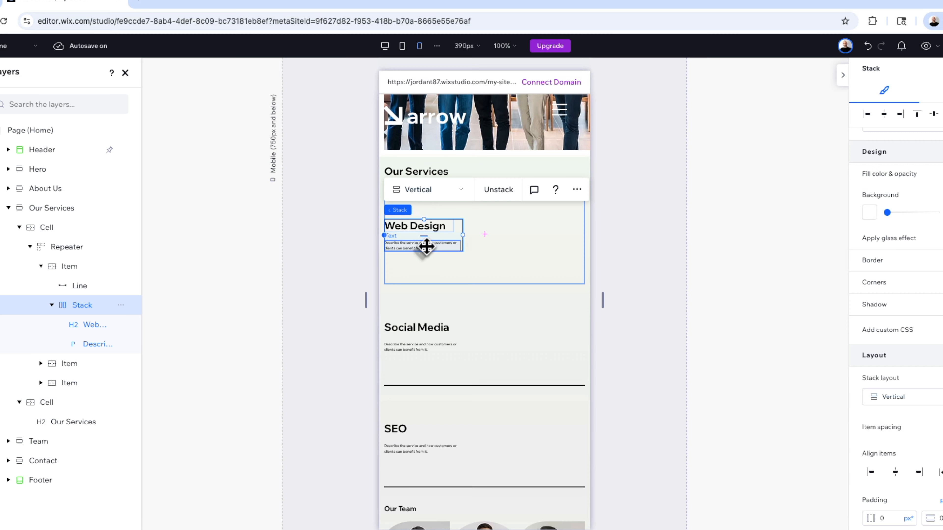
- Set the font size of the Web Design service description to 12 px
left_click(425, 246)
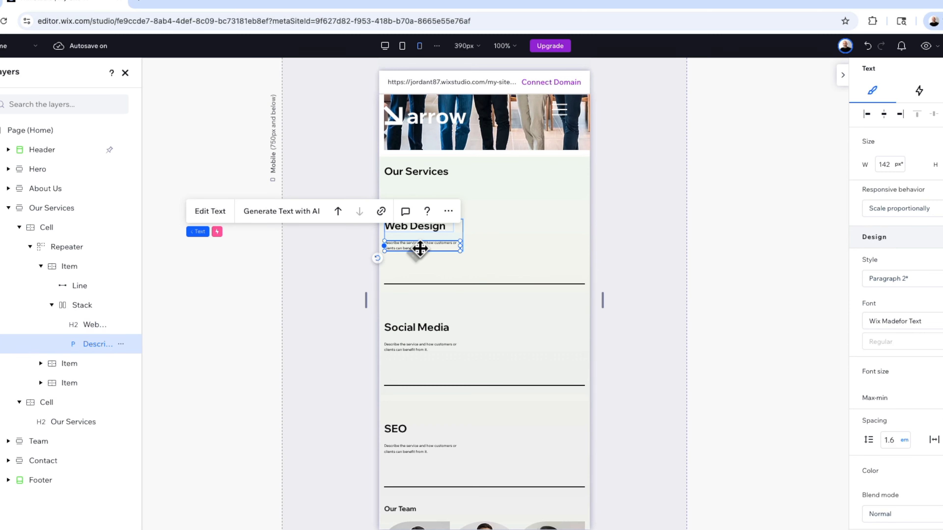
left_click(913, 362)
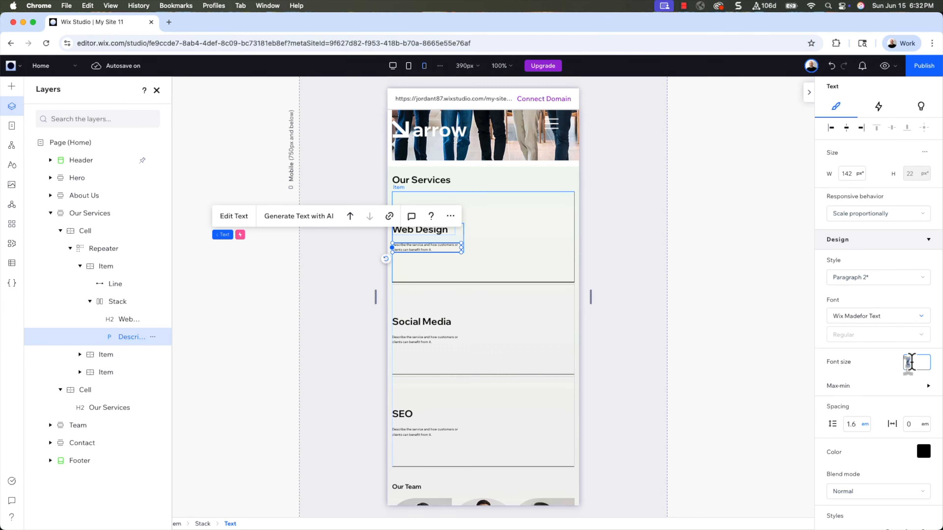
type("12")
key("Return")
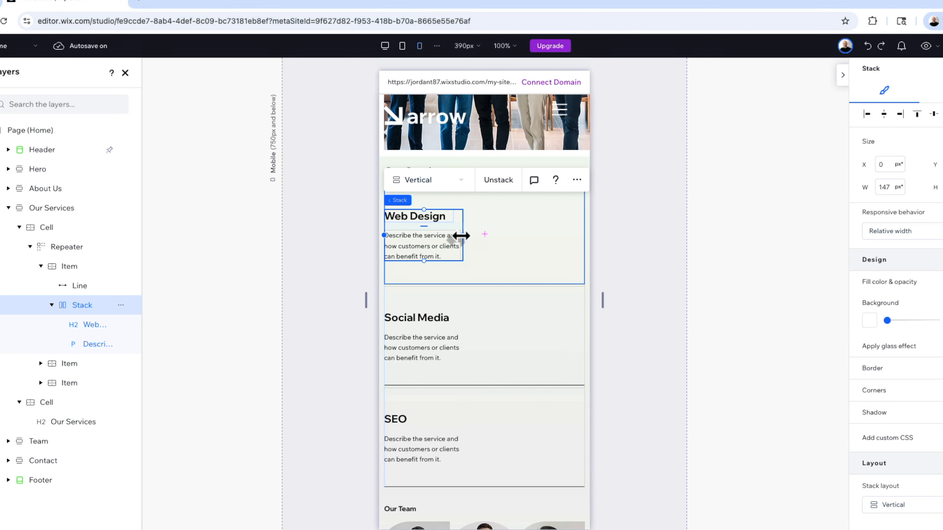
- Widen the Web Design stack to about 339 px, centered in its repeater item, and shorten the item around the text
left_click_drag(462, 235, 568, 248)
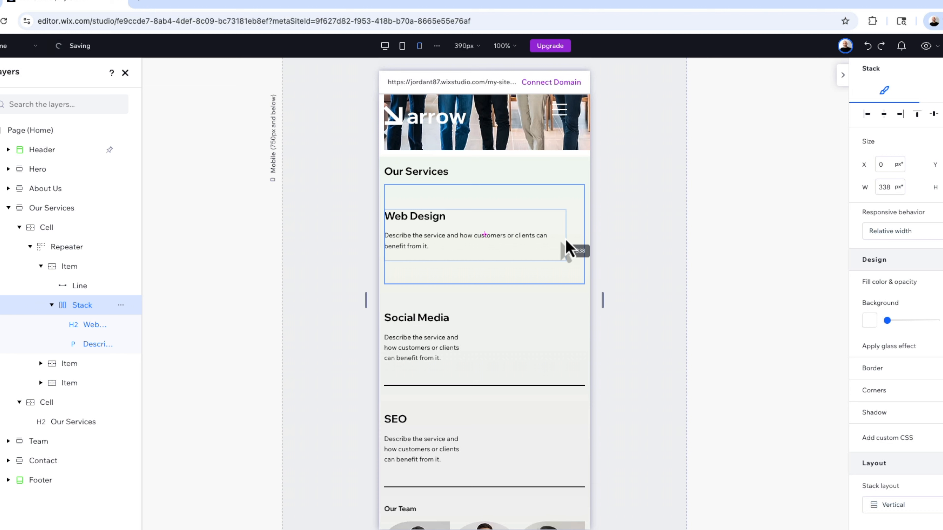
left_click_drag(570, 249, 568, 248)
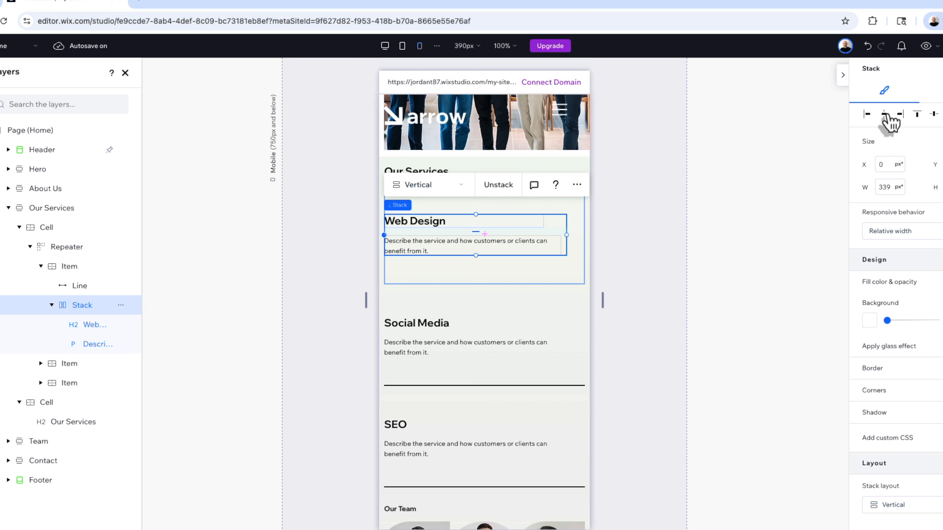
left_click(472, 283)
left_click_drag(473, 284, 477, 268)
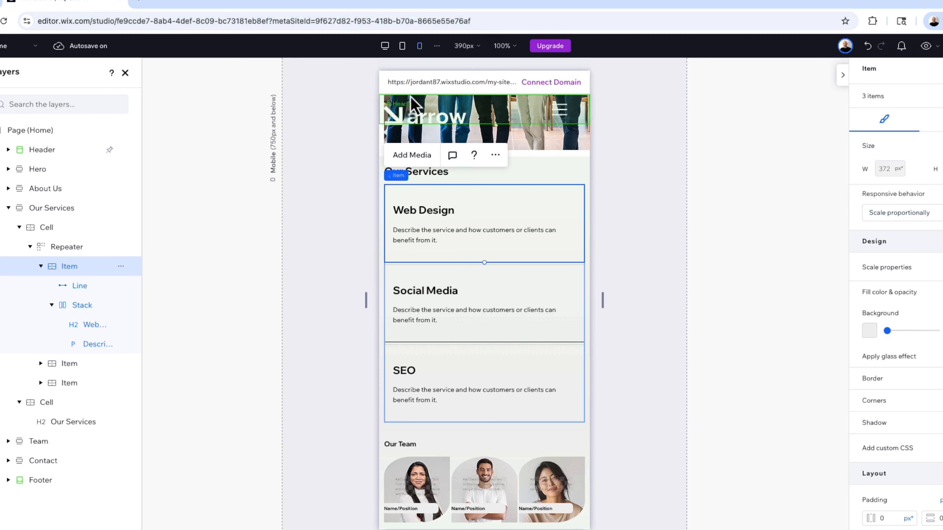
- Check the Our Services section on the tablet breakpoint and return to the mobile breakpoint
left_click(402, 46)
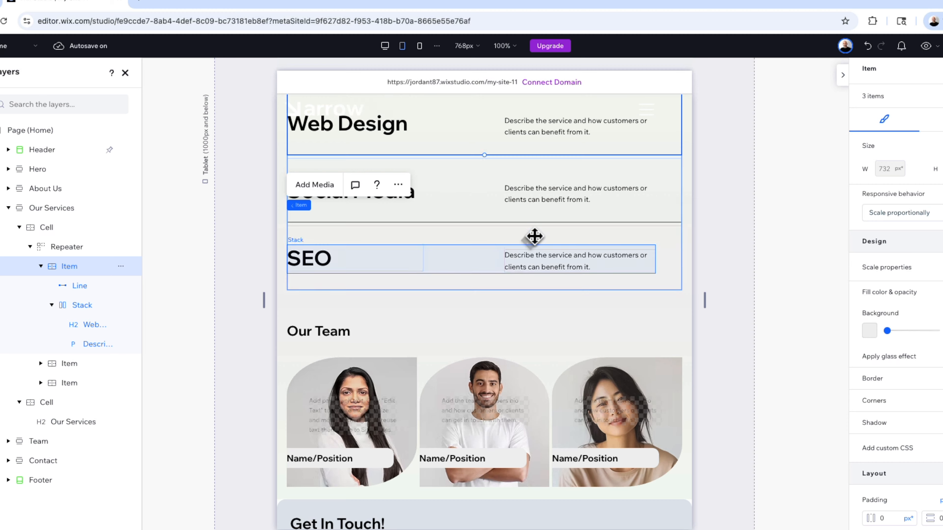
scroll(453, 260, "up", 2)
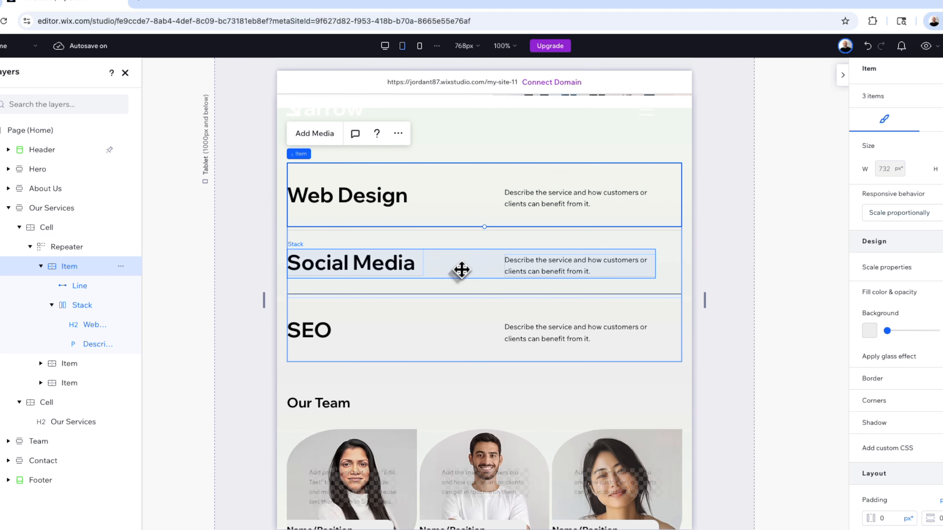
left_click(420, 47)
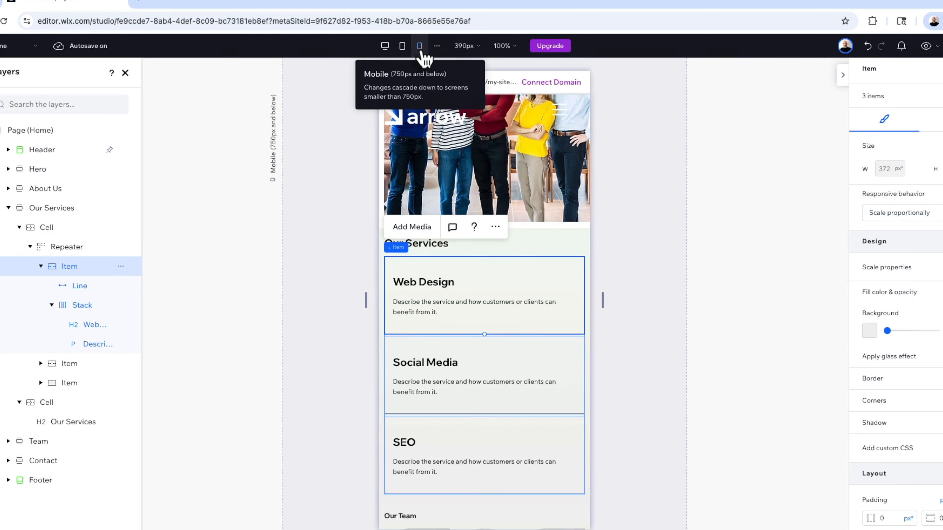
- Set the Our Team heading's font size to 19 px and widen its text box to about 122 px
scroll(492, 443, "down", 8)
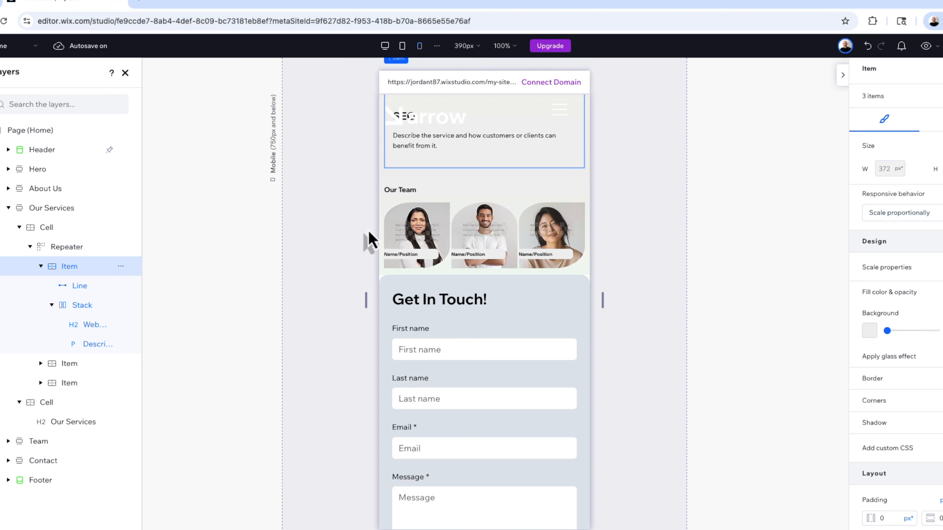
left_click(403, 192)
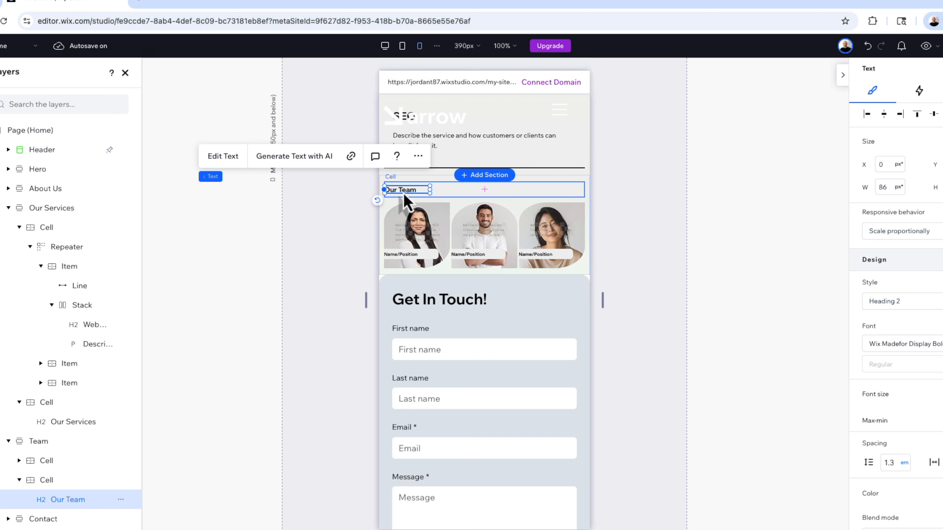
left_click(913, 383)
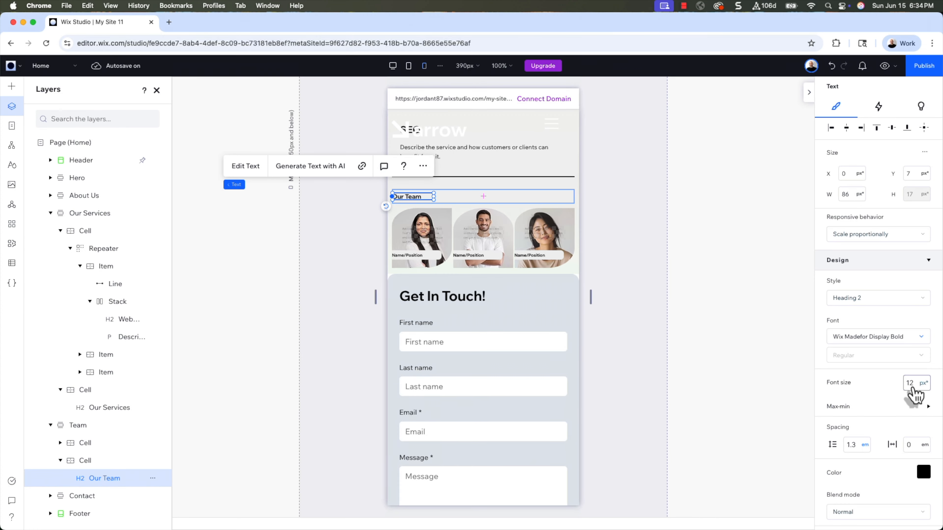
type("19")
key("Return")
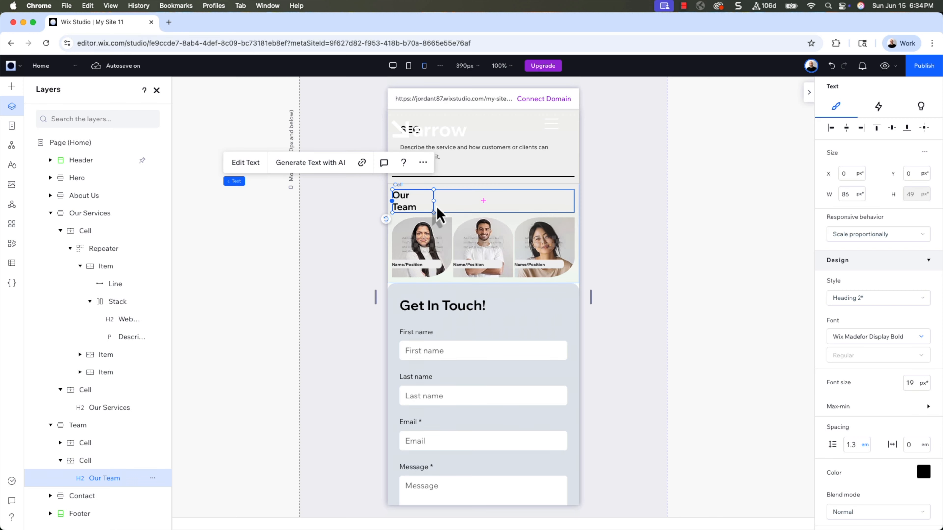
mouse_move(433, 201)
left_mouse_down()
mouse_move(452, 210)
mouse_move(448, 201)
left_mouse_up()
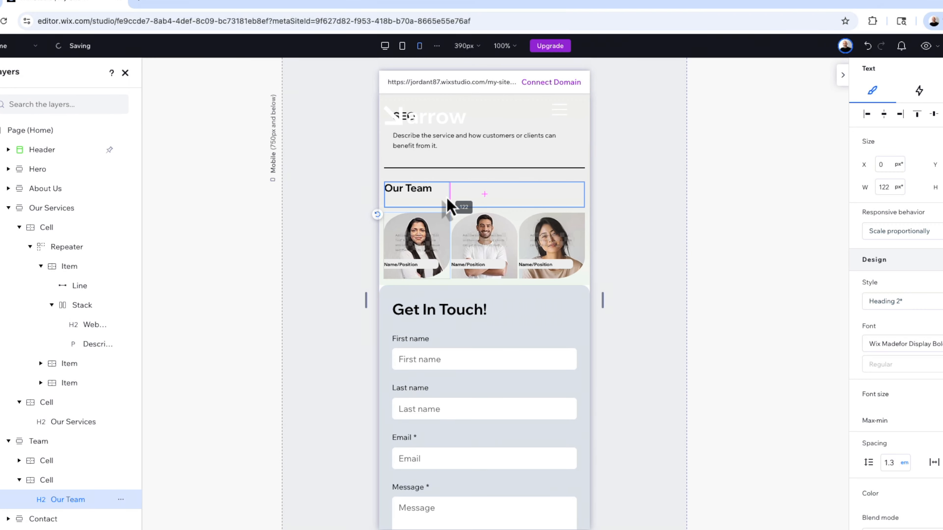
left_click(436, 204)
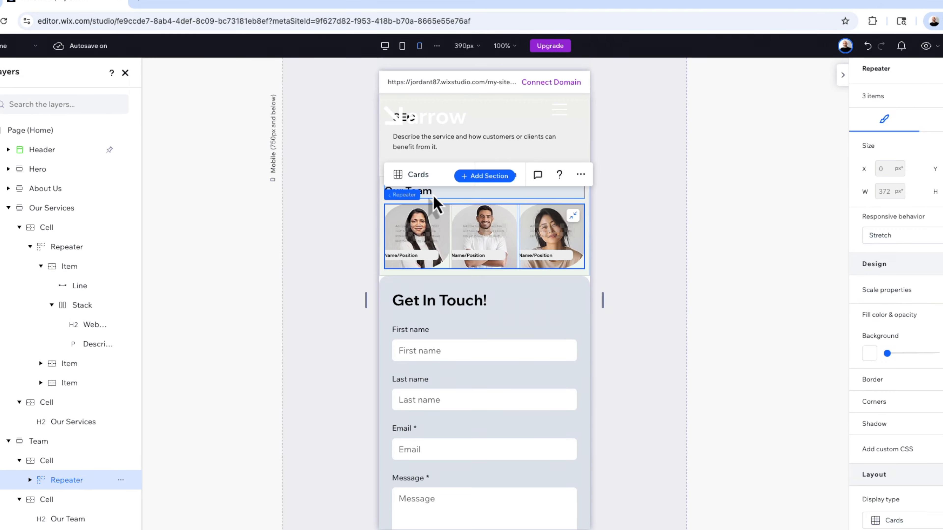
left_click(432, 195)
left_click(376, 222)
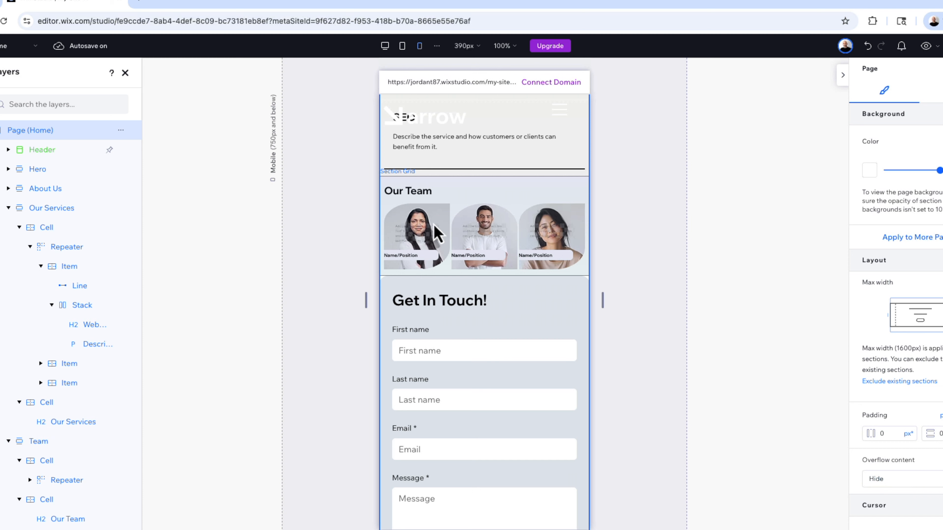
- Change the Our Team repeater's layout from Cards to List on the mobile breakpoint
left_click(436, 234)
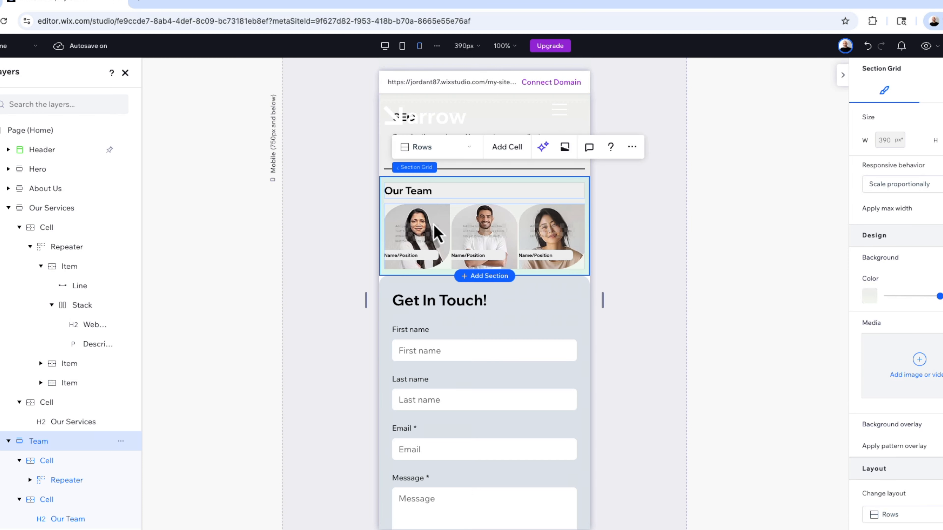
left_click(437, 233)
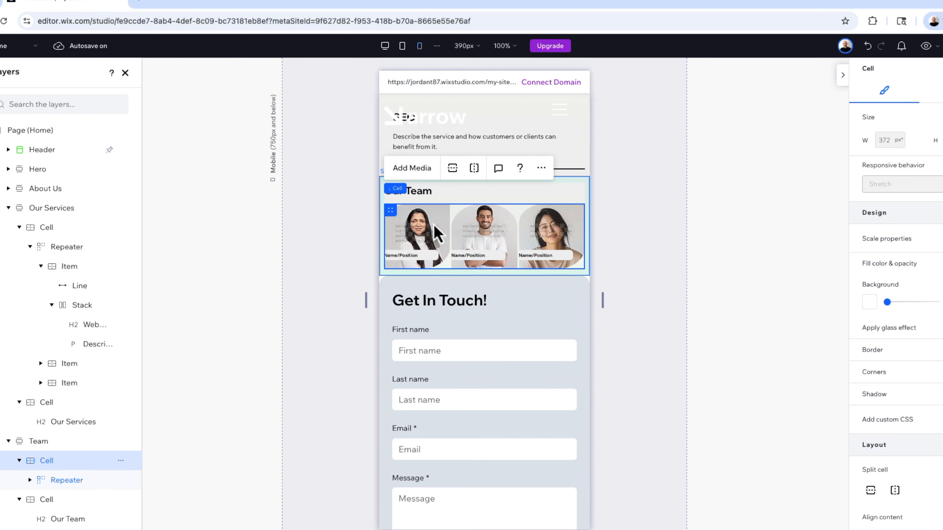
left_click(437, 233)
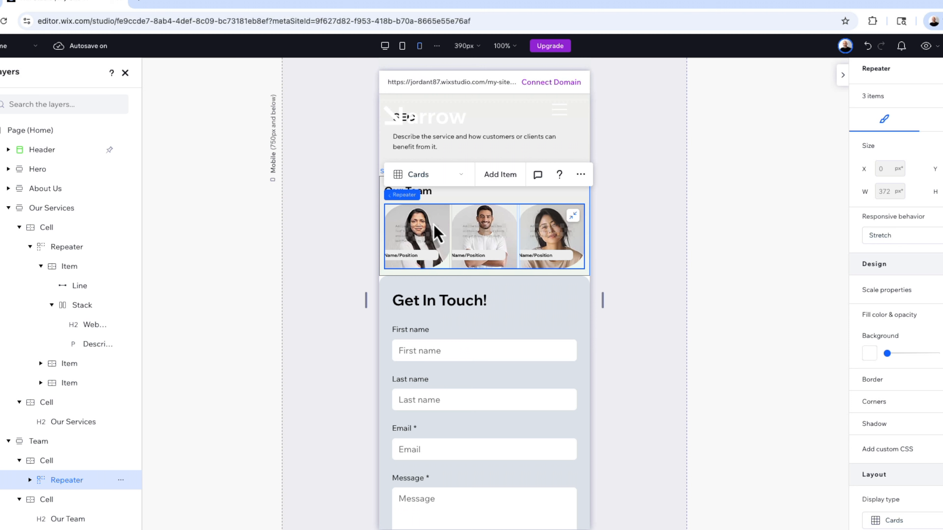
left_click(431, 175)
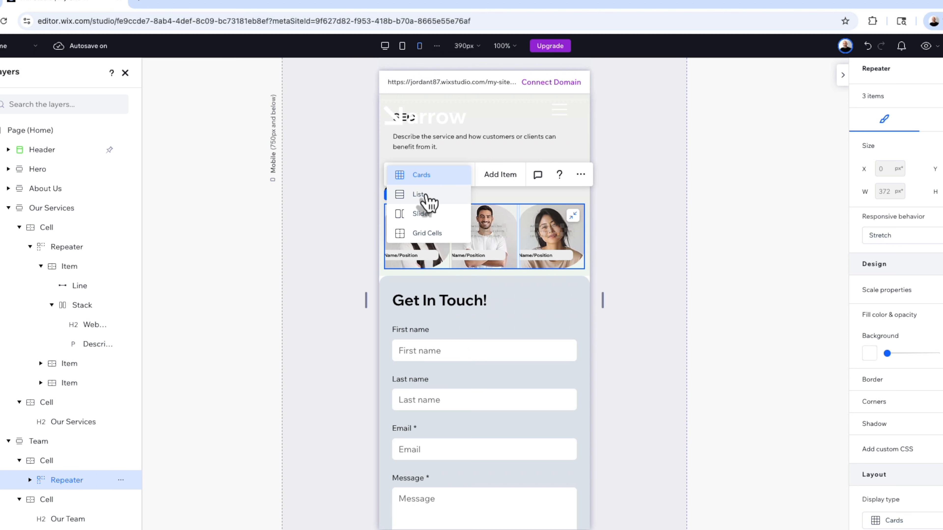
left_click(426, 198)
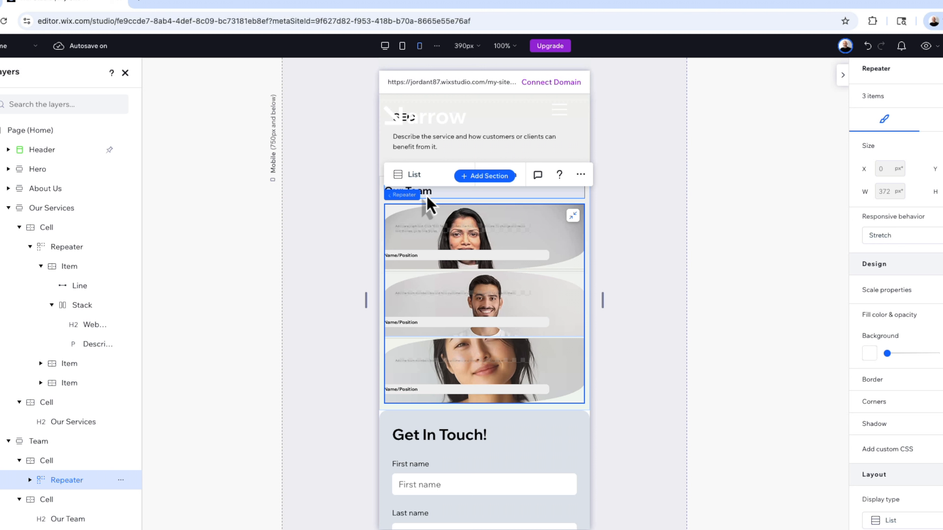
- Make the Our Team repeater items taller and move the first item's Name/Position container down near the photo's lower edge
left_click(433, 219)
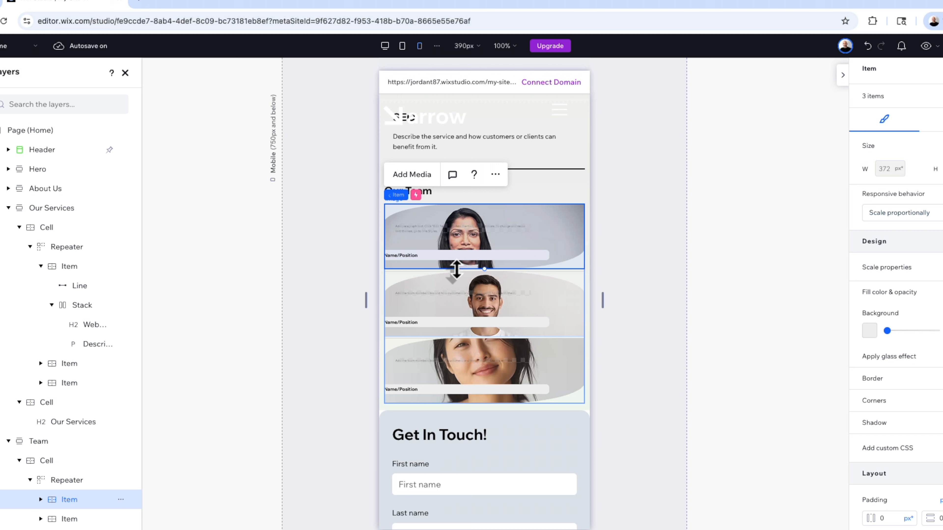
left_click_drag(483, 269, 484, 305)
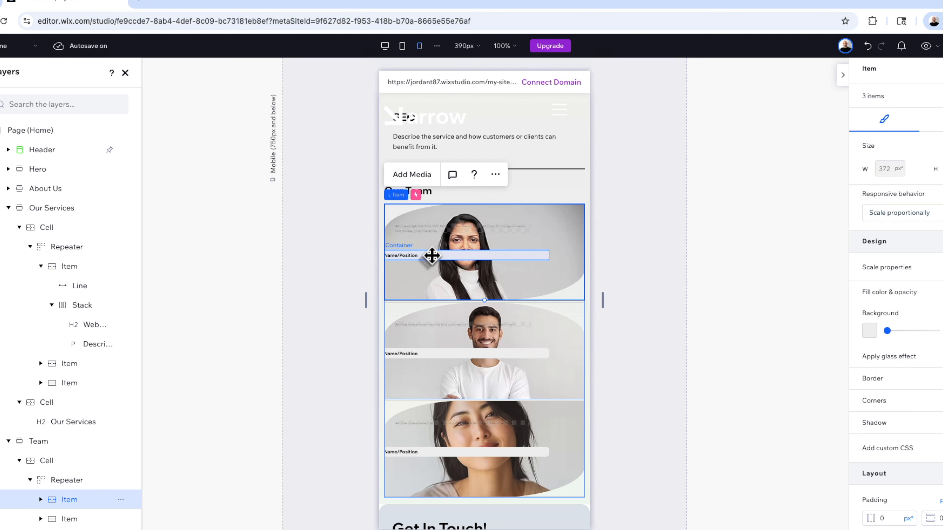
left_click_drag(430, 255, 432, 282)
- Set the font size of the Name/Position text in the first team item to 12 px
left_click(413, 282)
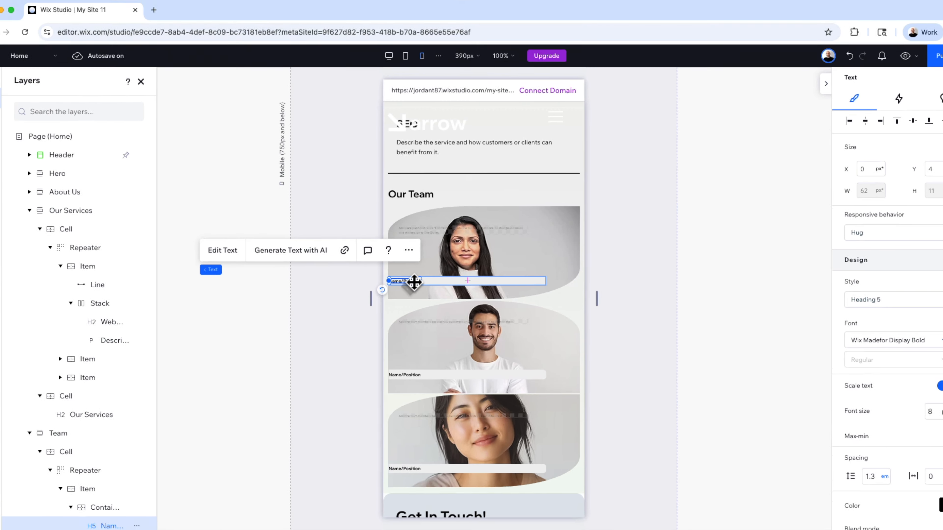
left_click(911, 405)
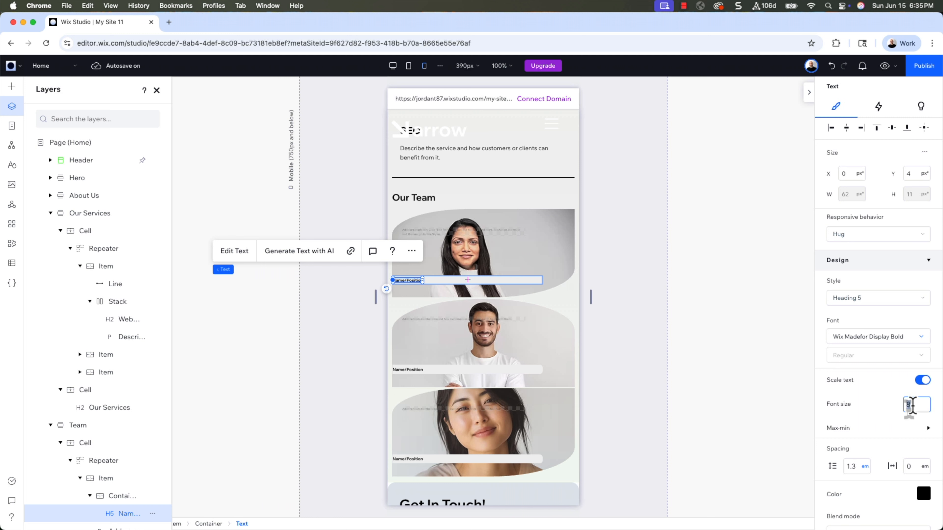
type("12")
key("Return")
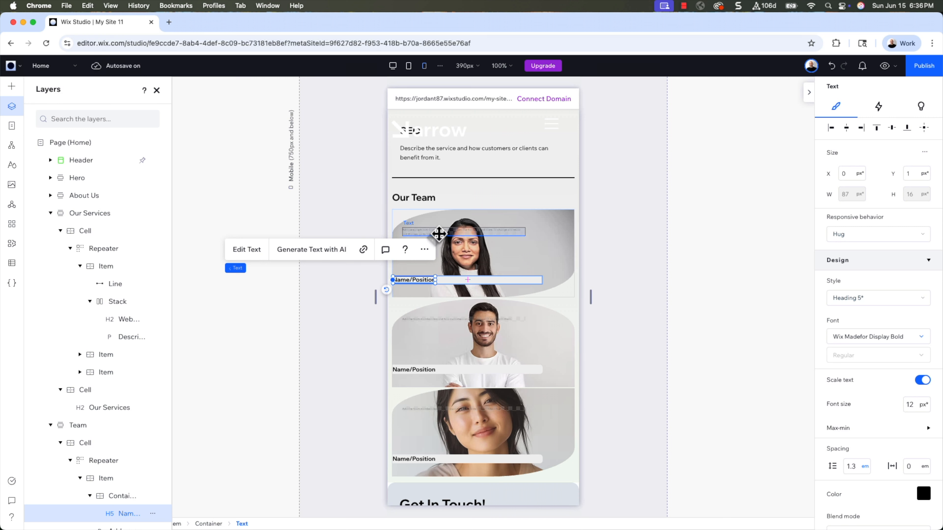
- Set the font size of the paragraph text over the first team member's photo to 12 px
left_click(439, 233)
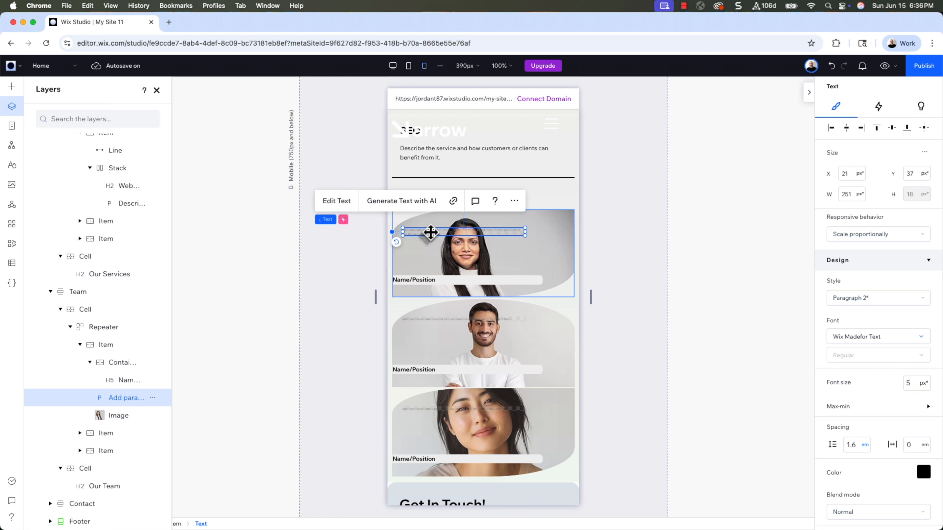
left_click(914, 384)
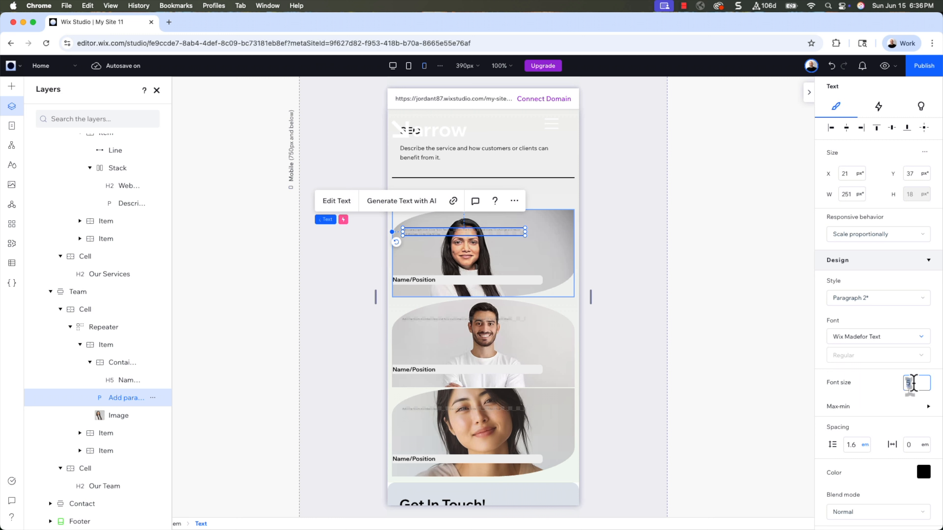
type("12")
key("Return")
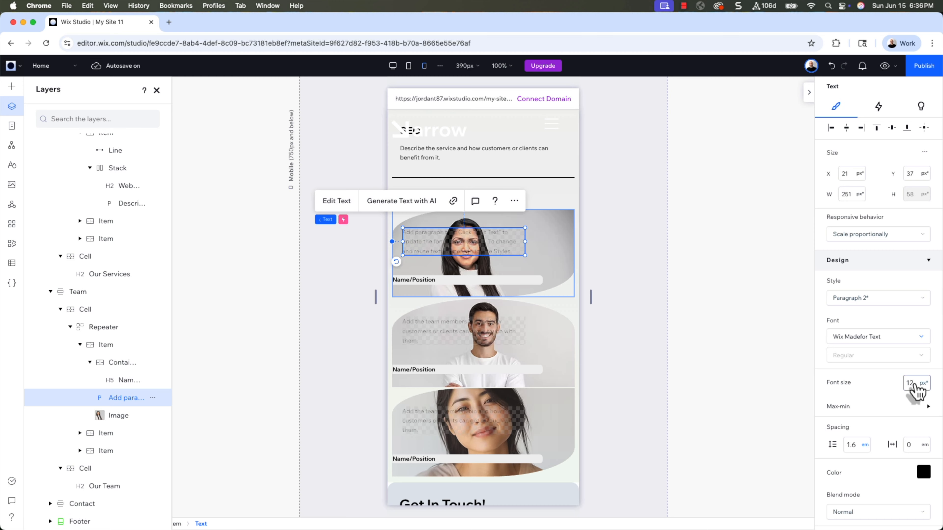
- Review the mobile page from the Our Team section through the Get In Touch form and back up to the hero
left_click(614, 345)
scroll(614, 345, "down", 8)
scroll(614, 346, "up", 2)
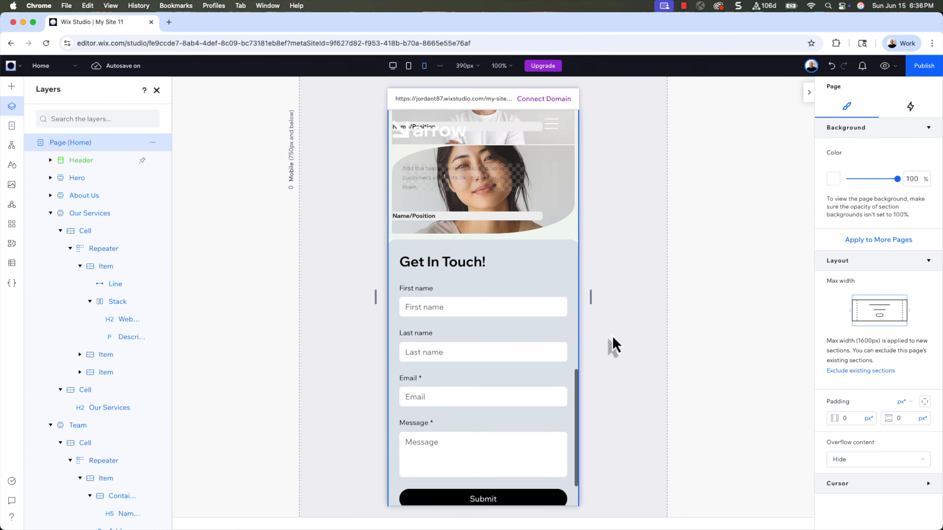
scroll(613, 345, "up", 10)
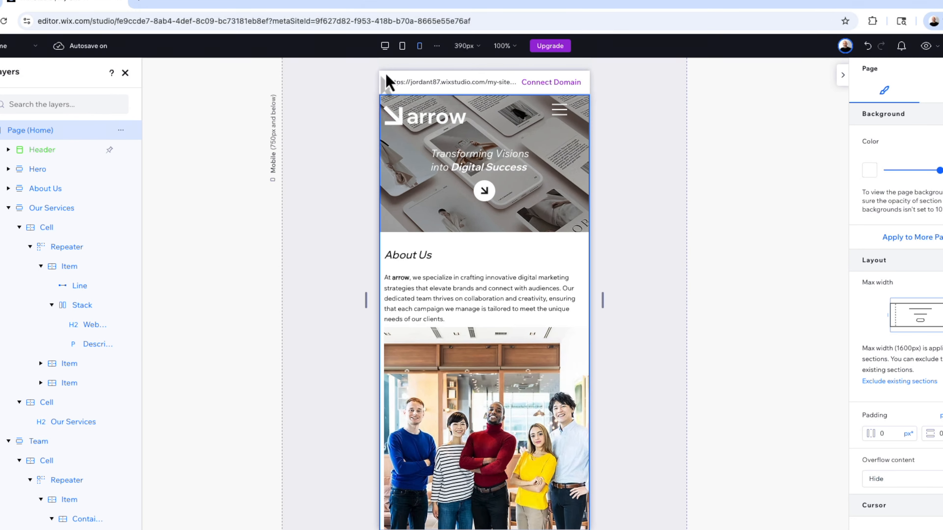
- Preview the site from the desktop breakpoint and narrow the preview to 320 px wide to check the hero and About Us sections
left_click(385, 46)
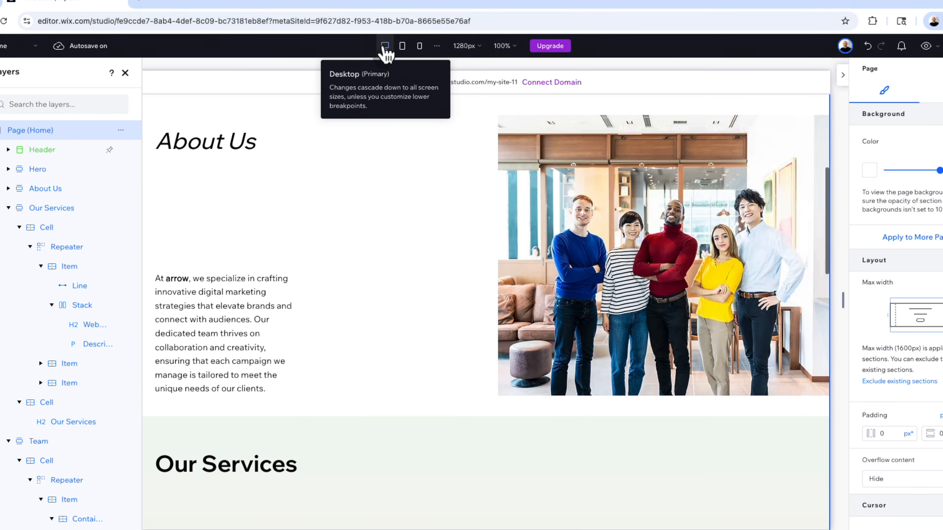
left_click(926, 47)
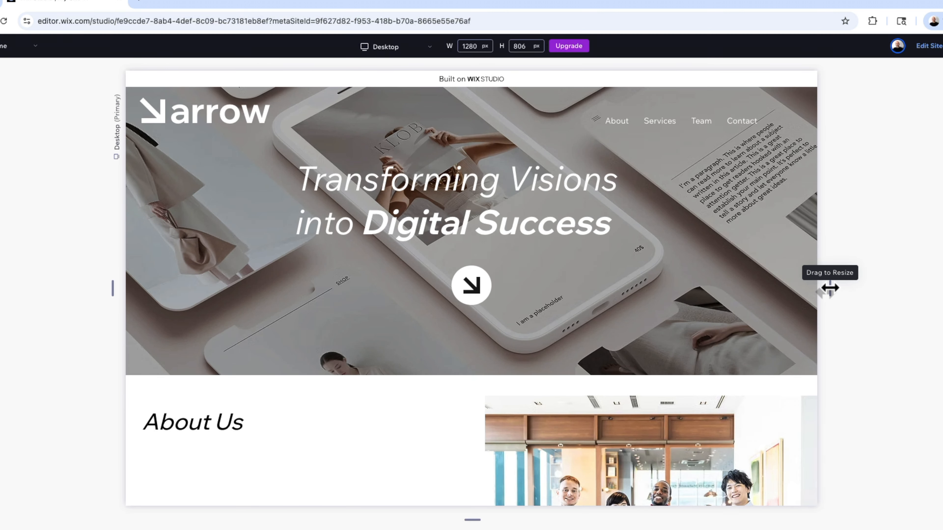
left_click_drag(830, 288, 569, 290)
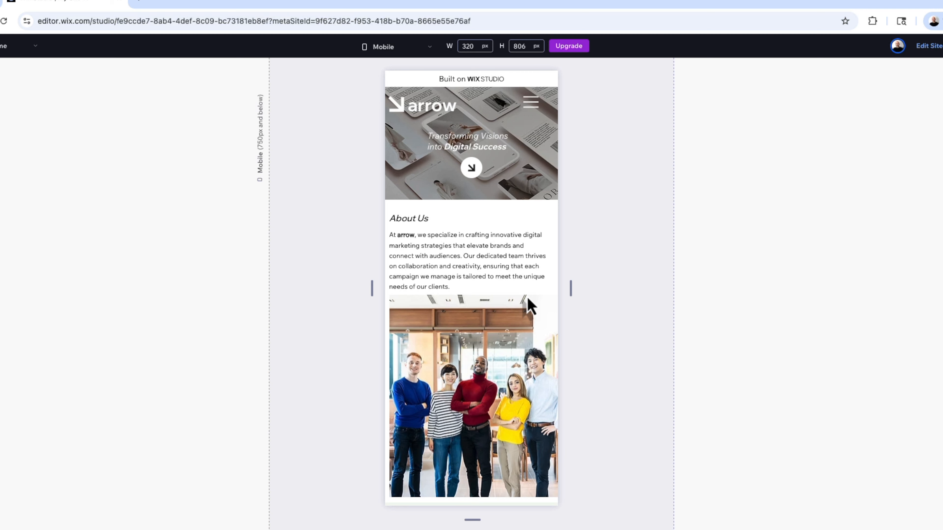
- Return the preview to Desktop size, go to Our Services, and narrow it to 382 px wide to check how the page adapts
left_click(427, 47)
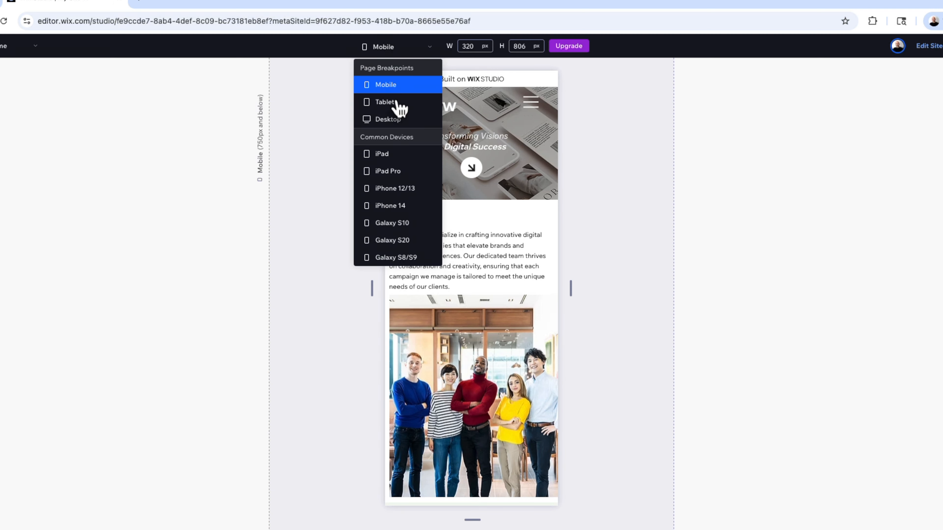
left_click(389, 120)
scroll(466, 333, "down", 8)
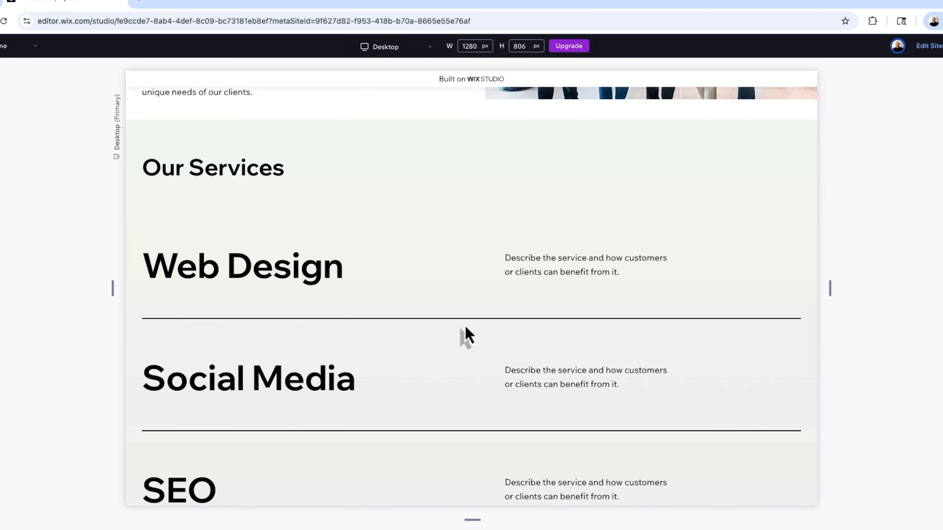
scroll(468, 337, "down", 2)
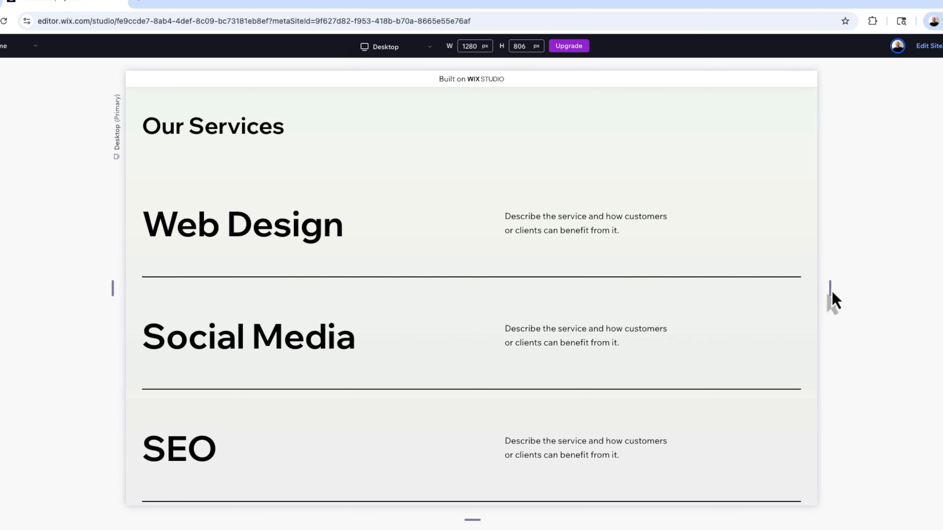
left_click_drag(827, 290, 587, 296)
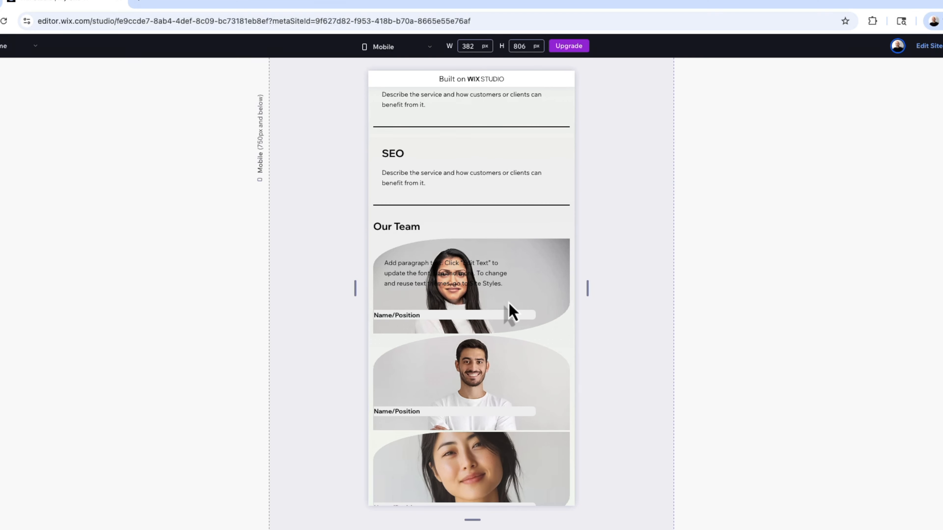
scroll(511, 314, "up", 10)
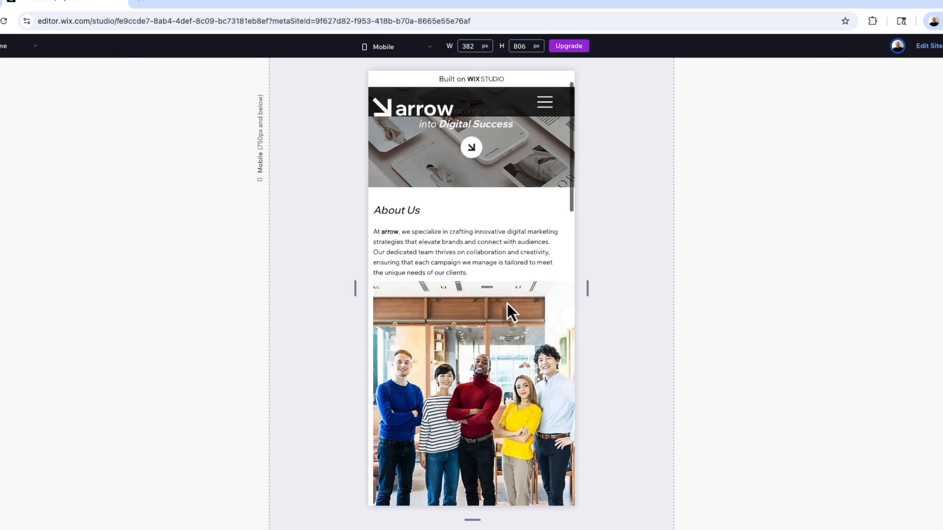
scroll(510, 314, "down", 10)
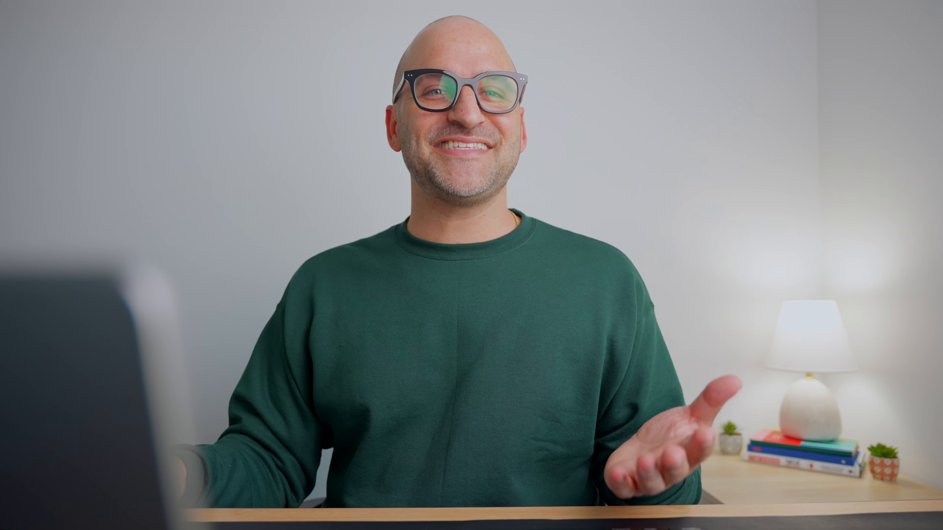